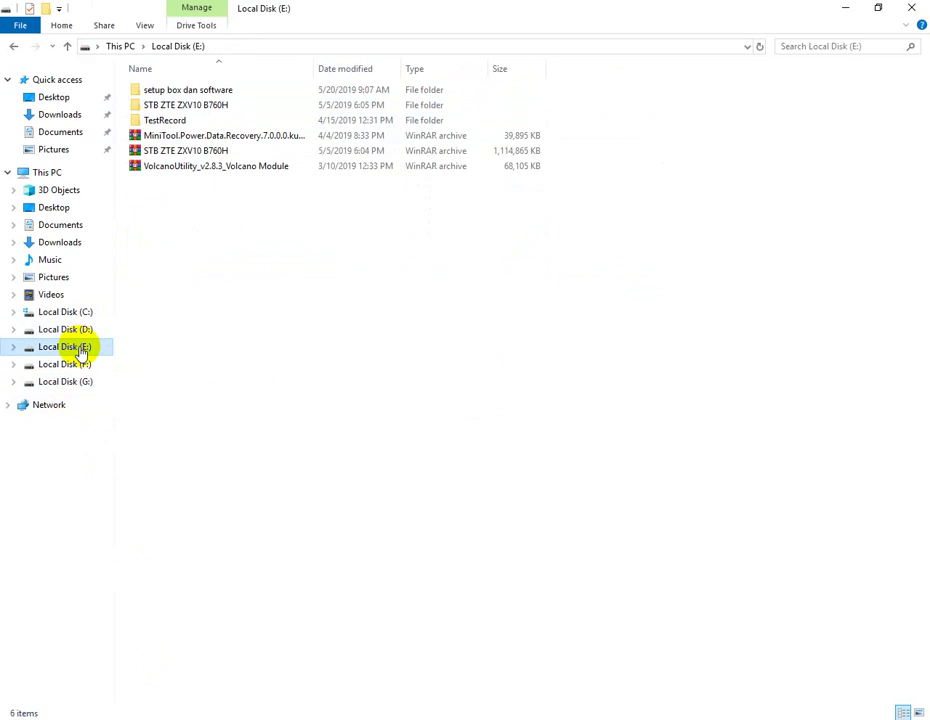
Open the SFT NEW folder inside "setup box dan software" on drive E and check the contents of the SFT 317 Installer upload folder
double_click(185, 90)
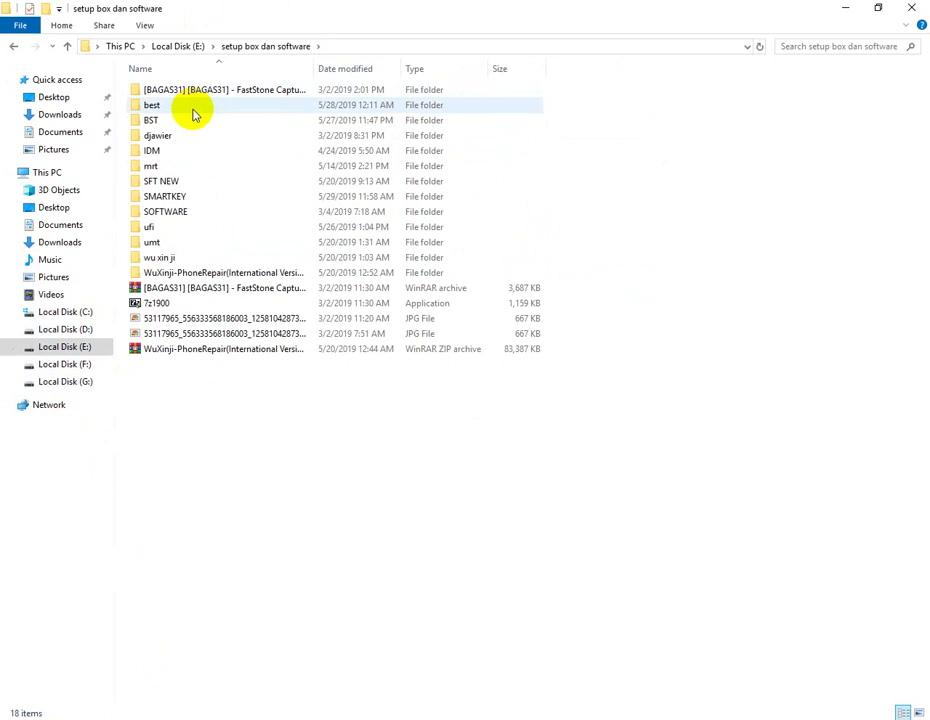
double_click(163, 181)
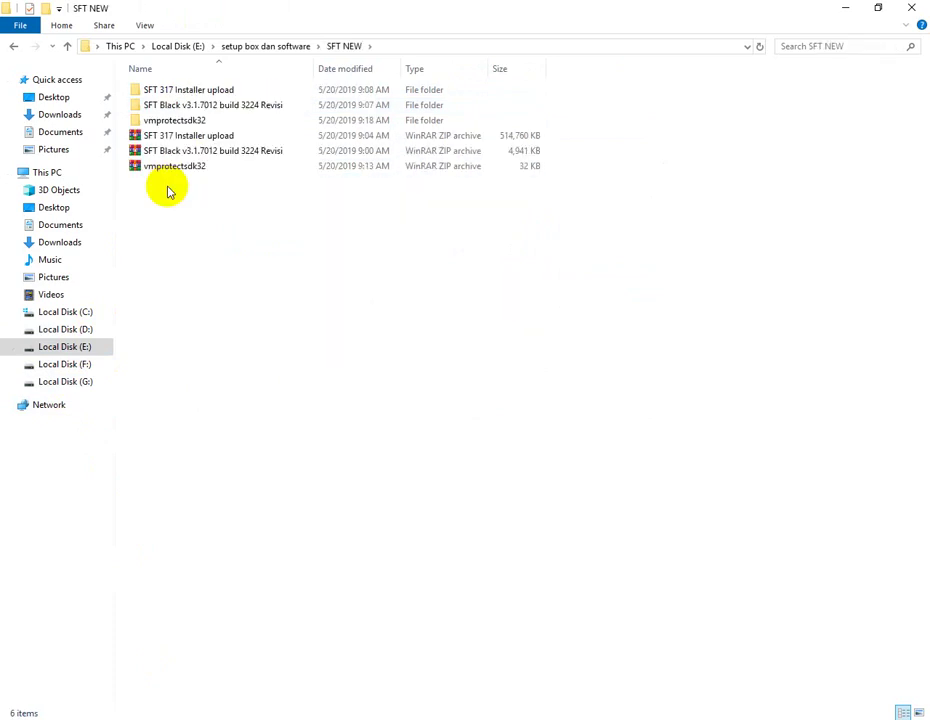
double_click(199, 92)
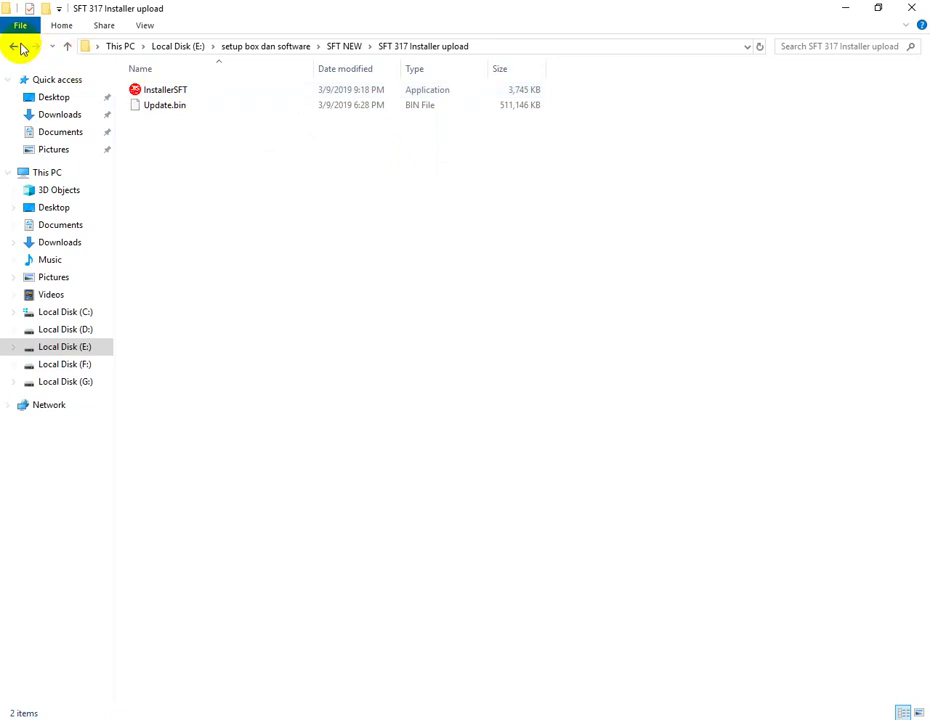
click(14, 46)
Try to run the SFT Black Dongle application from the nested SFT Black v3.1.7012 build 3224 Revisi folders
double_click(207, 106)
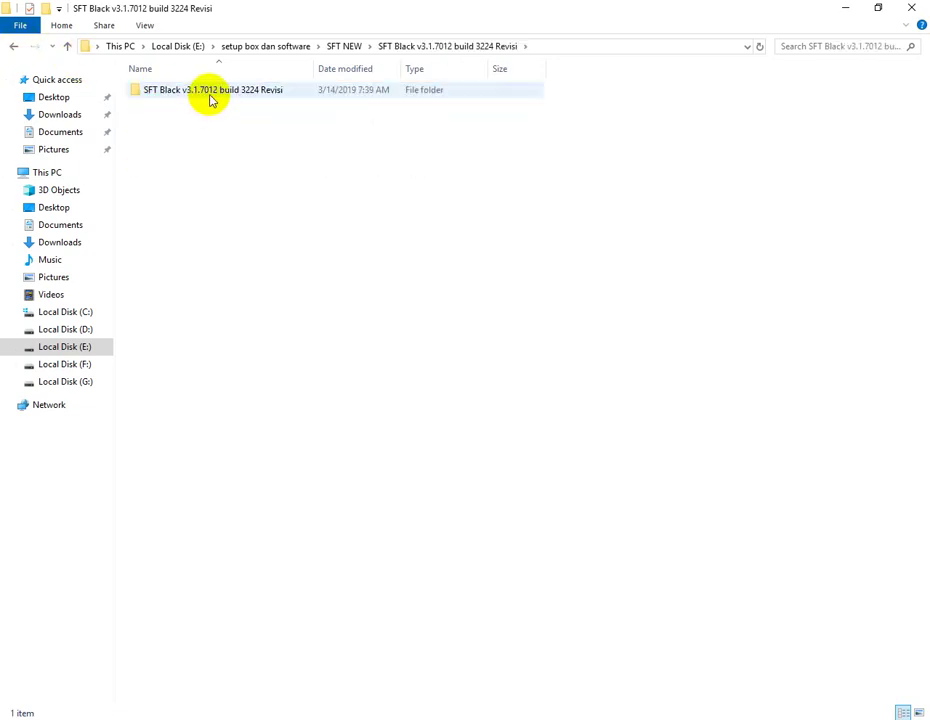
double_click(210, 98)
double_click(210, 98)
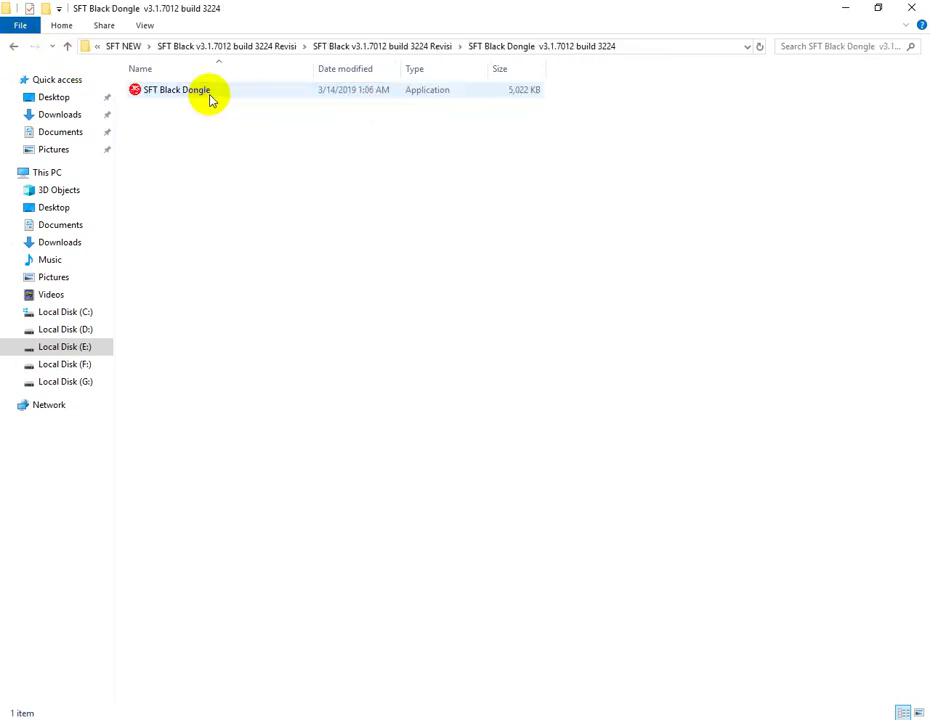
click(211, 100)
double_click(211, 100)
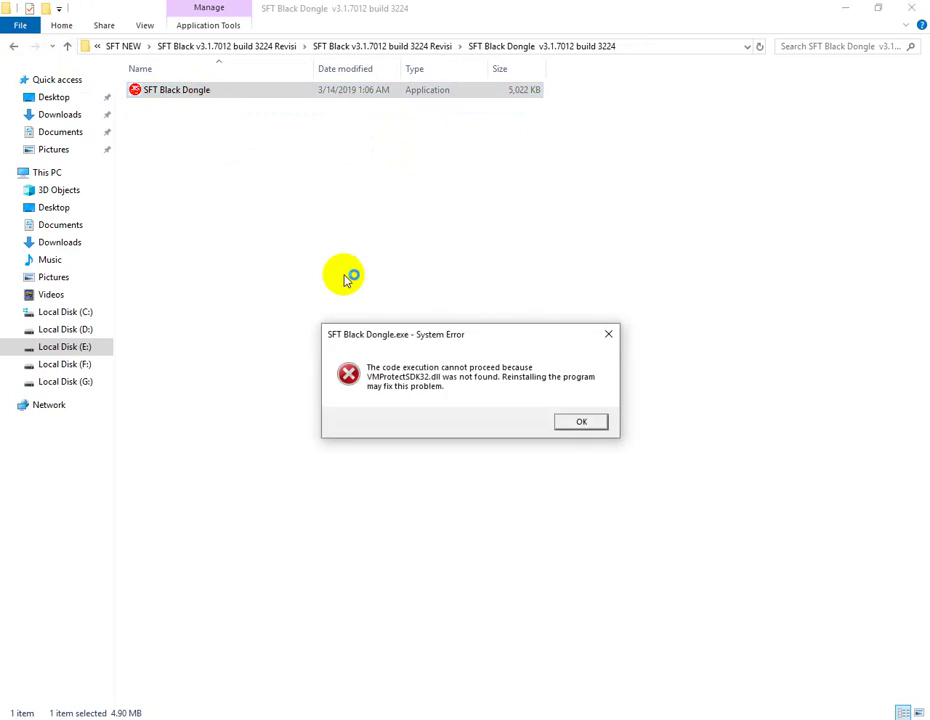
click(573, 419)
Return to SFT NEW and try to run InstallerSFT from the extracted SFT 317 Installer upload folder
click(12, 48)
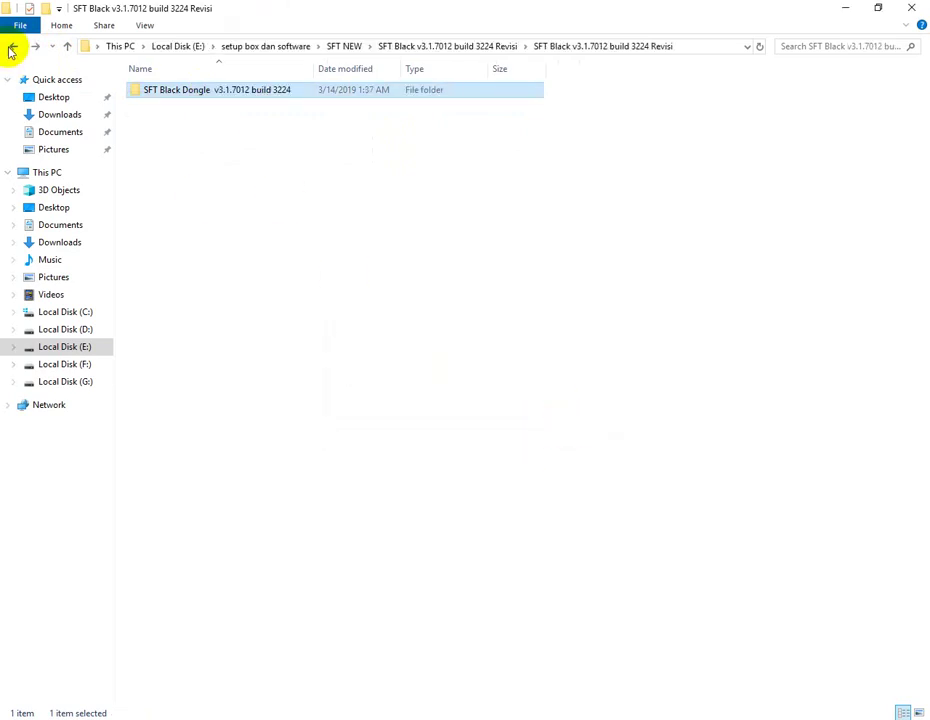
click(12, 48)
click(12, 48)
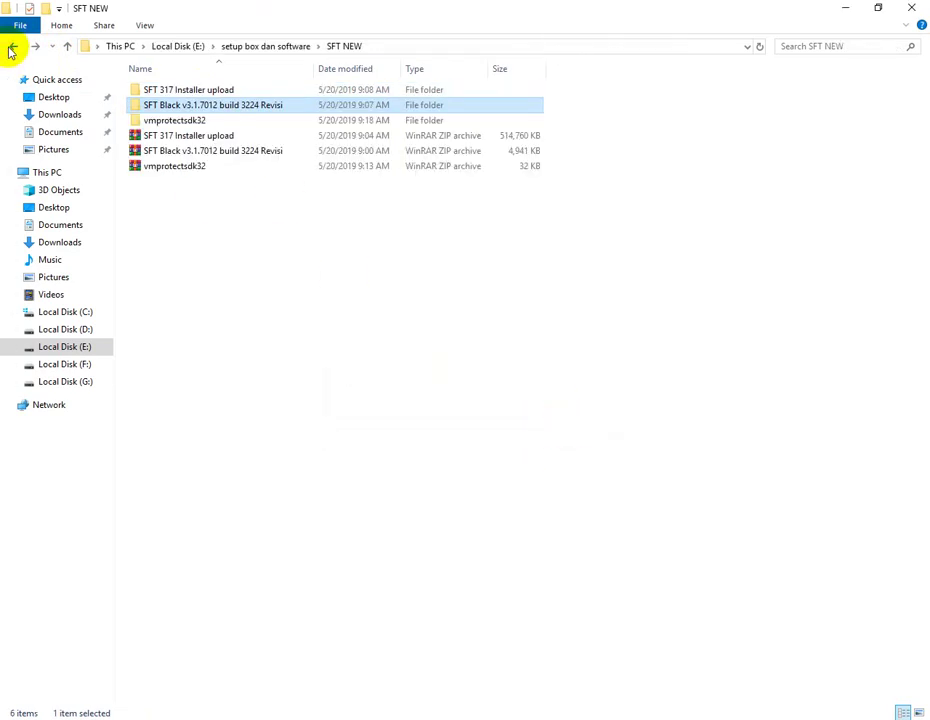
double_click(188, 91)
double_click(196, 94)
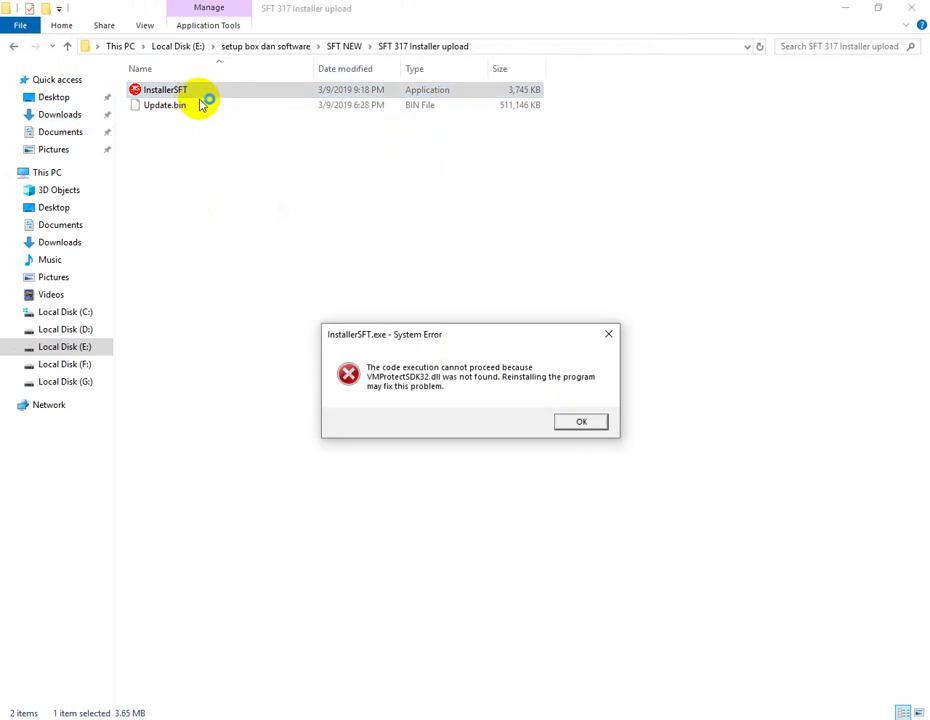
click(585, 424)
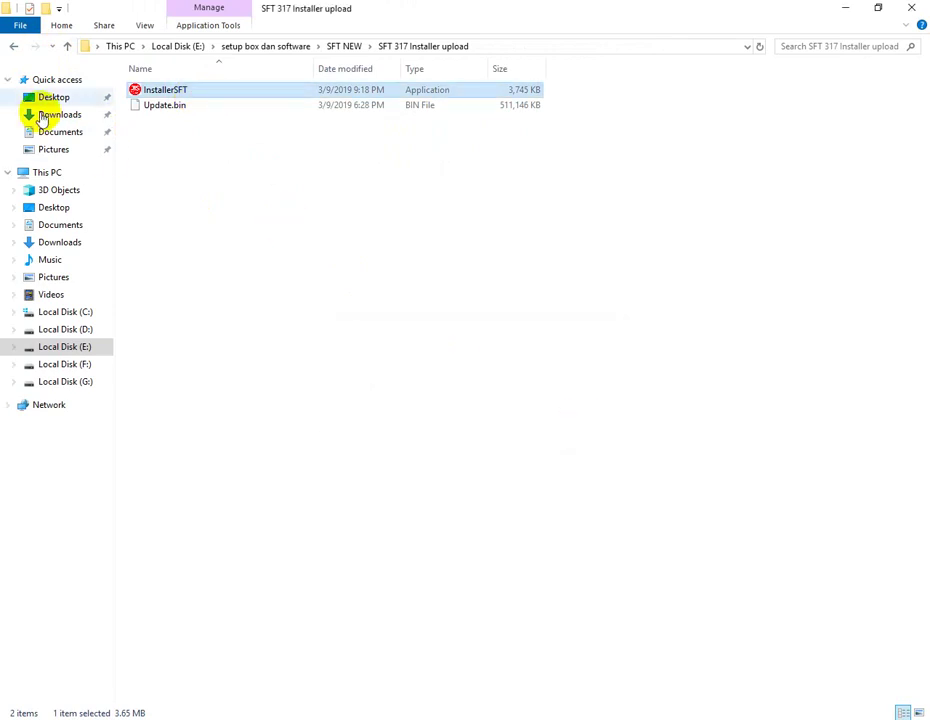
Try to run InstallerSFT.exe directly from the SFT 317 Installer upload ZIP archive in SFT NEW
click(12, 50)
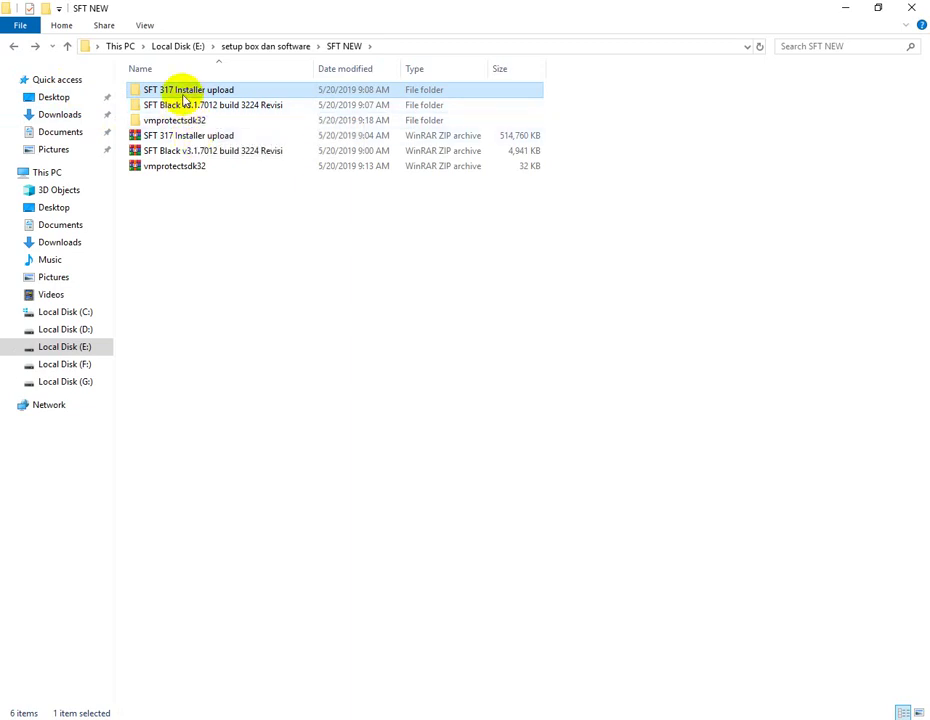
click(182, 137)
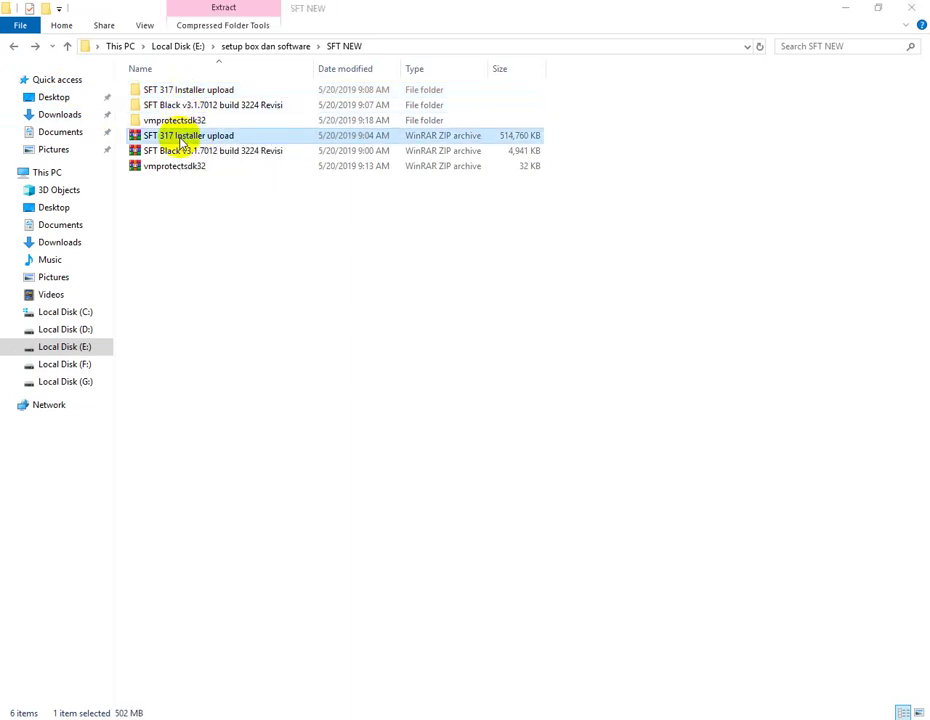
double_click(182, 140)
double_click(183, 170)
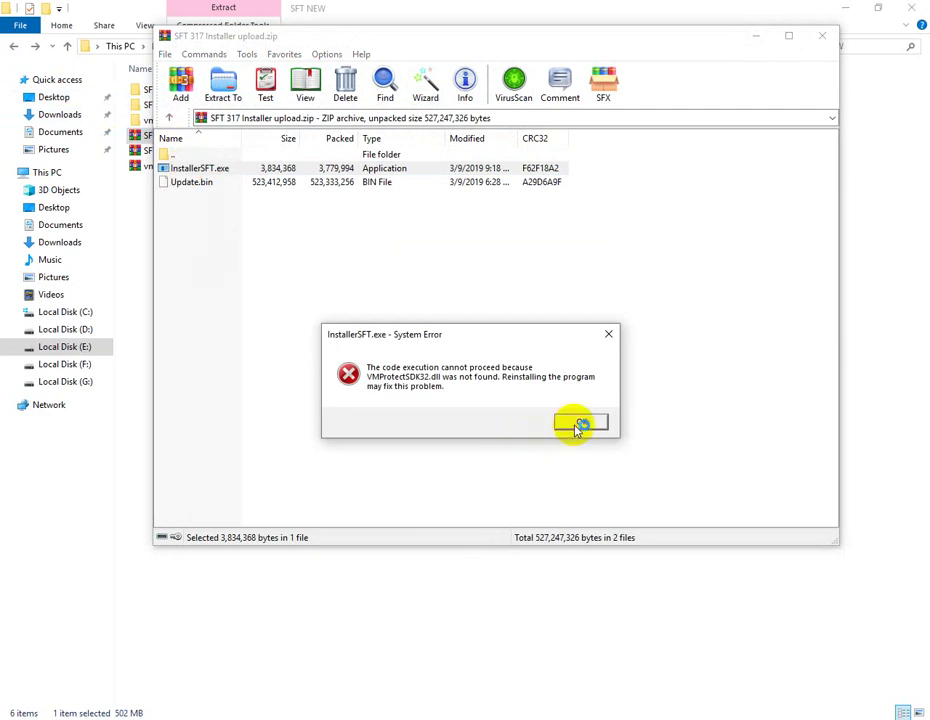
click(590, 428)
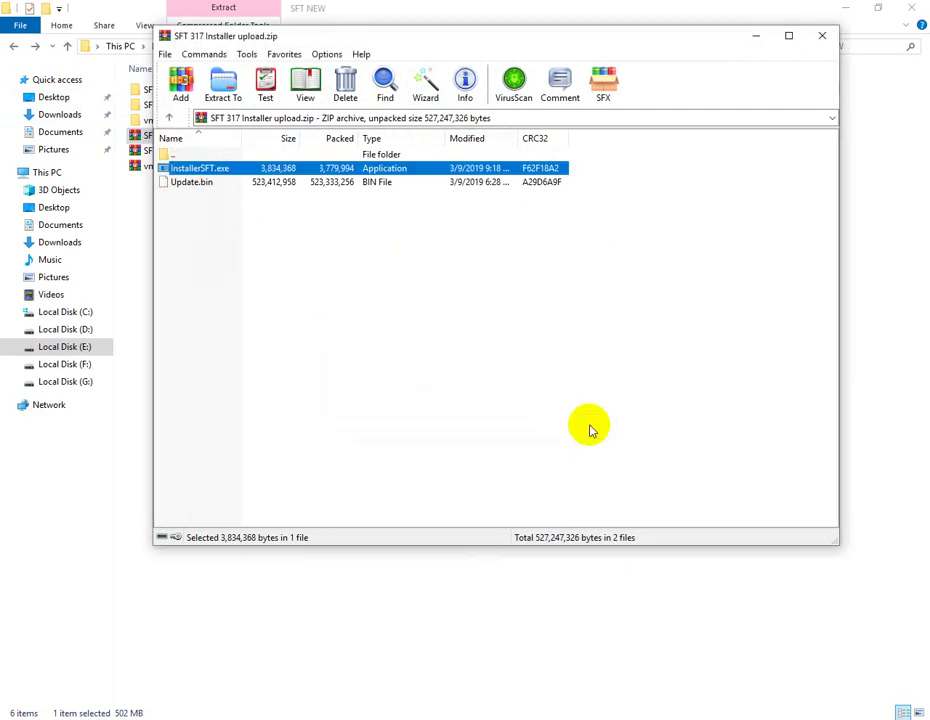
click(822, 36)
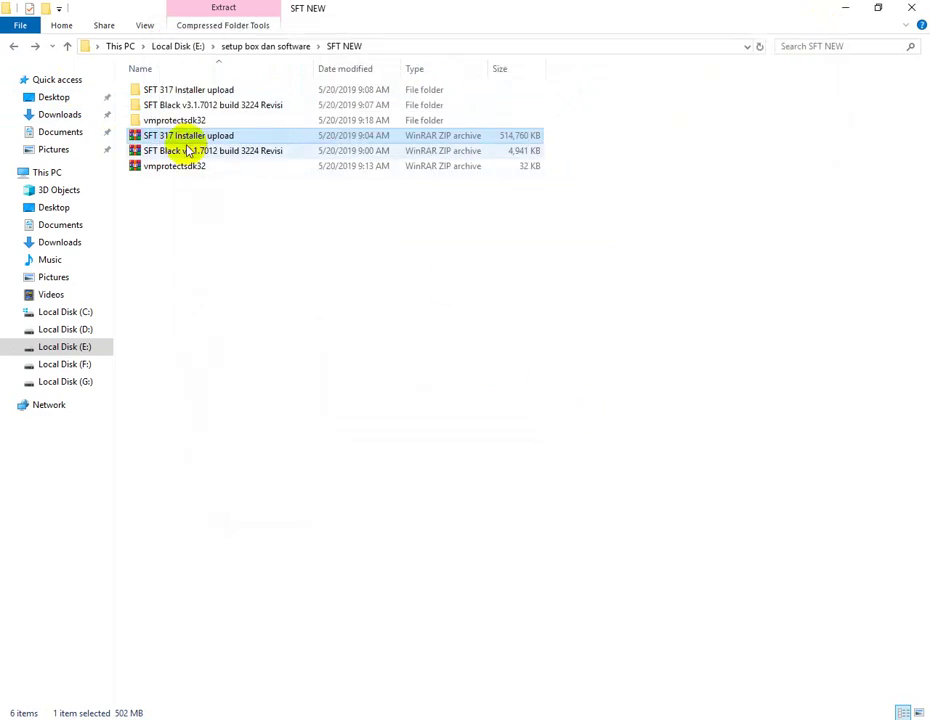
Copy vmprotectsdk32.dll and VMProtectSDK64.dll from the vmprotectsdk32 folder into the SFT 317 Installer upload folder
double_click(183, 120)
drag(184, 153, 183, 109)
right_click(183, 110)
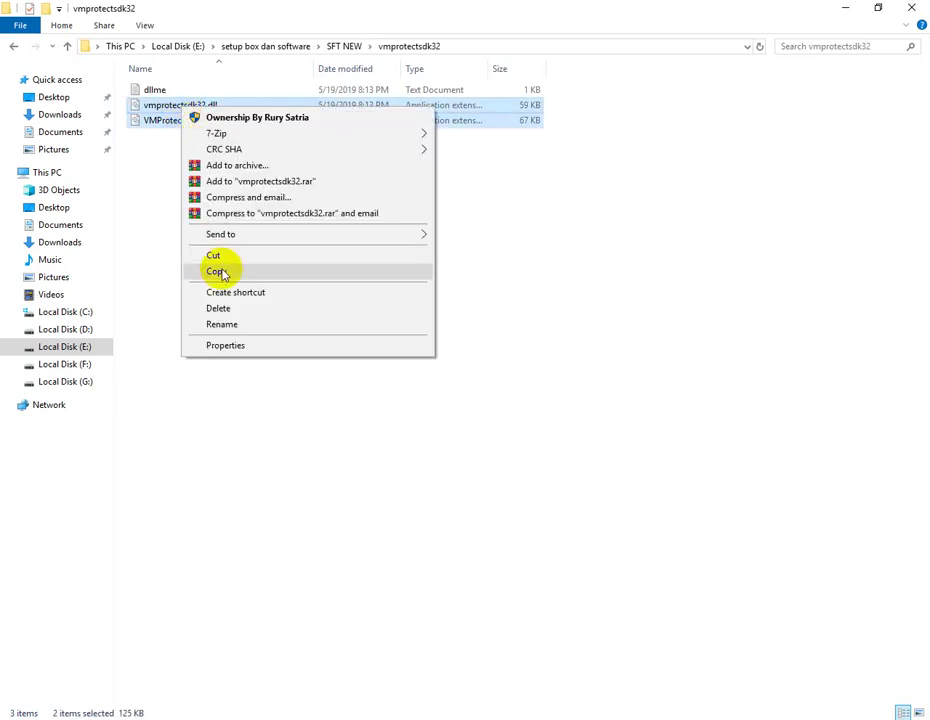
click(218, 271)
click(16, 47)
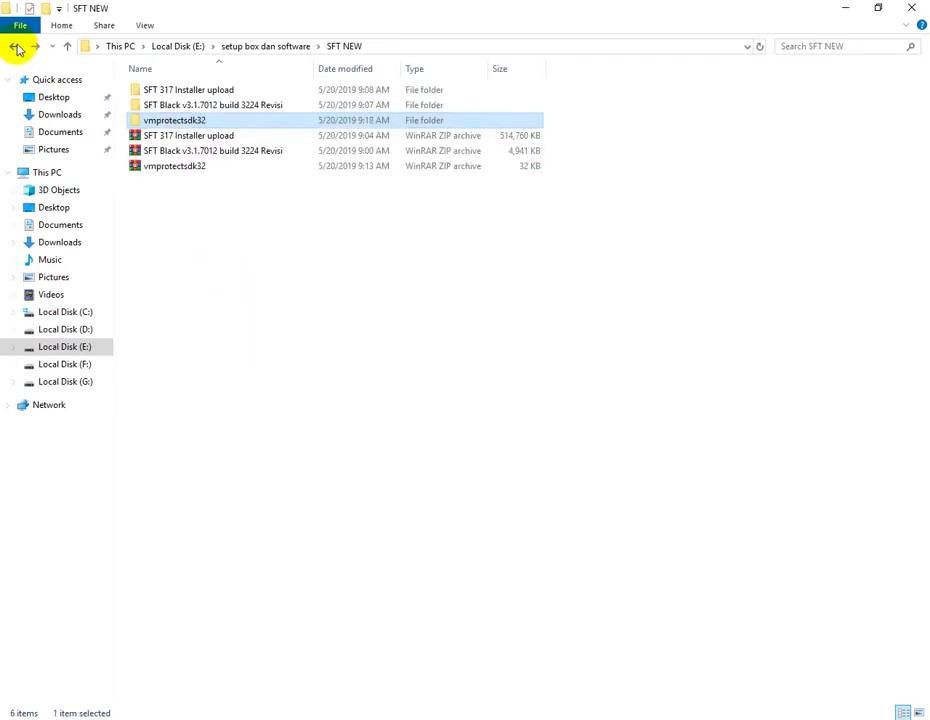
double_click(162, 91)
right_click(181, 147)
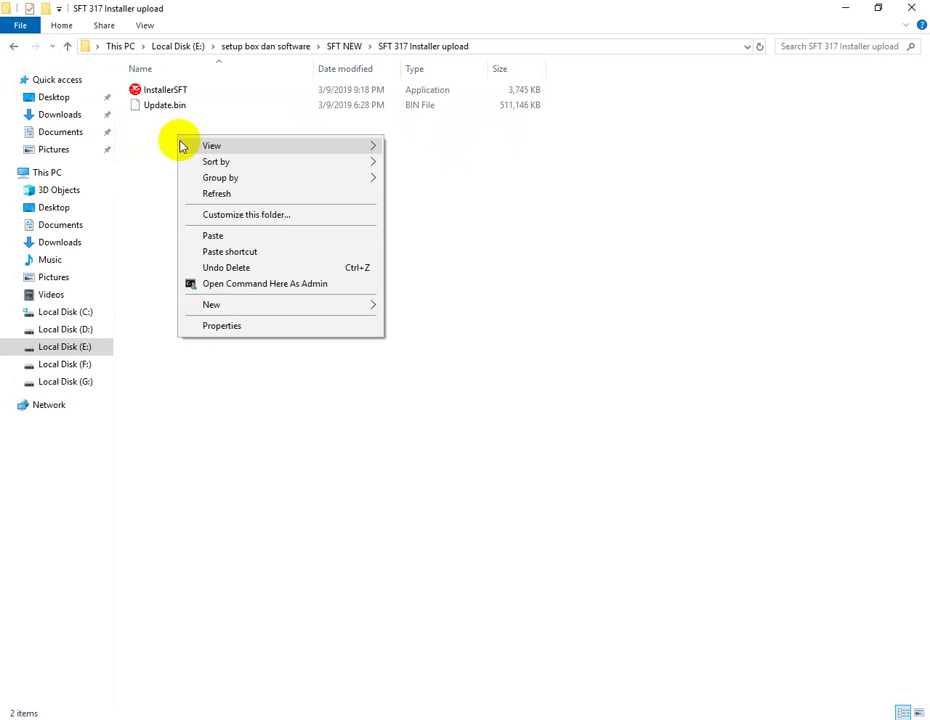
click(222, 237)
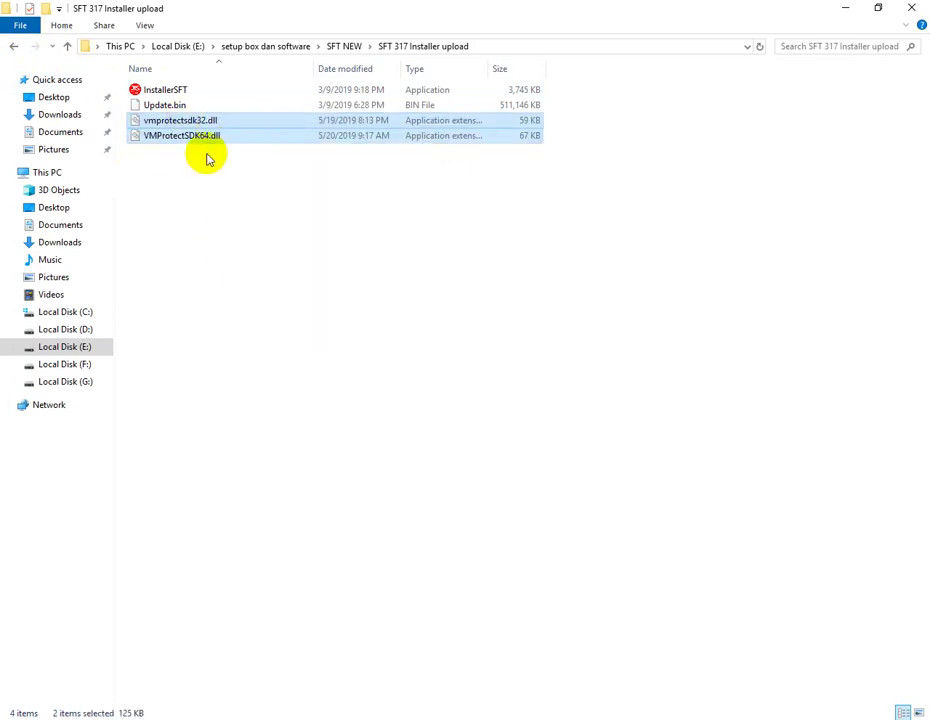
Start InstallerSFT from the SFT 317 Installer upload folder and accept the agreement in the setup wizard
click(162, 92)
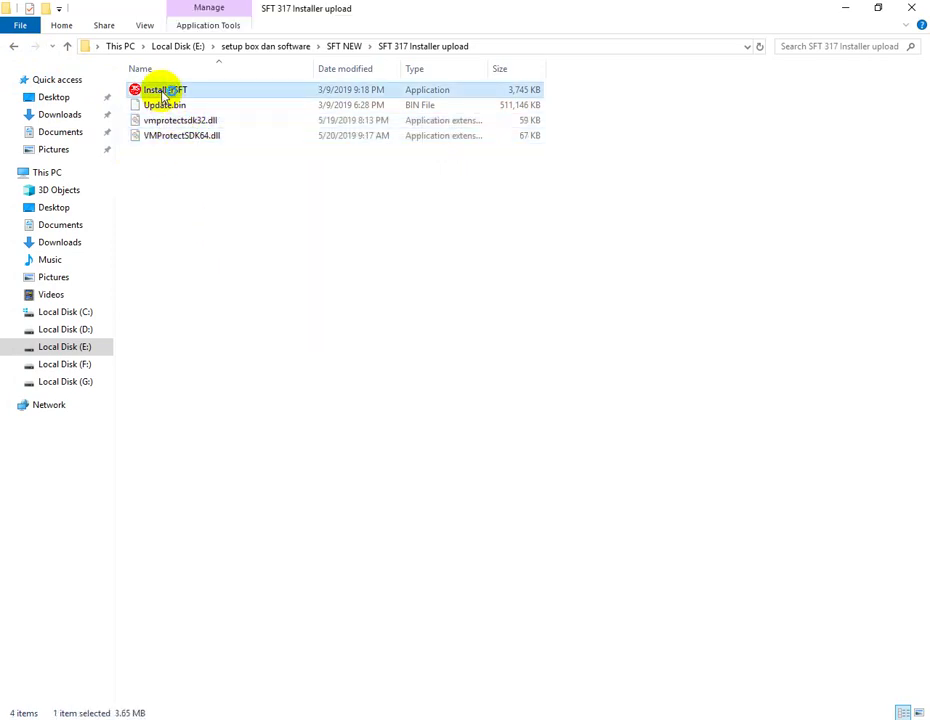
double_click(162, 92)
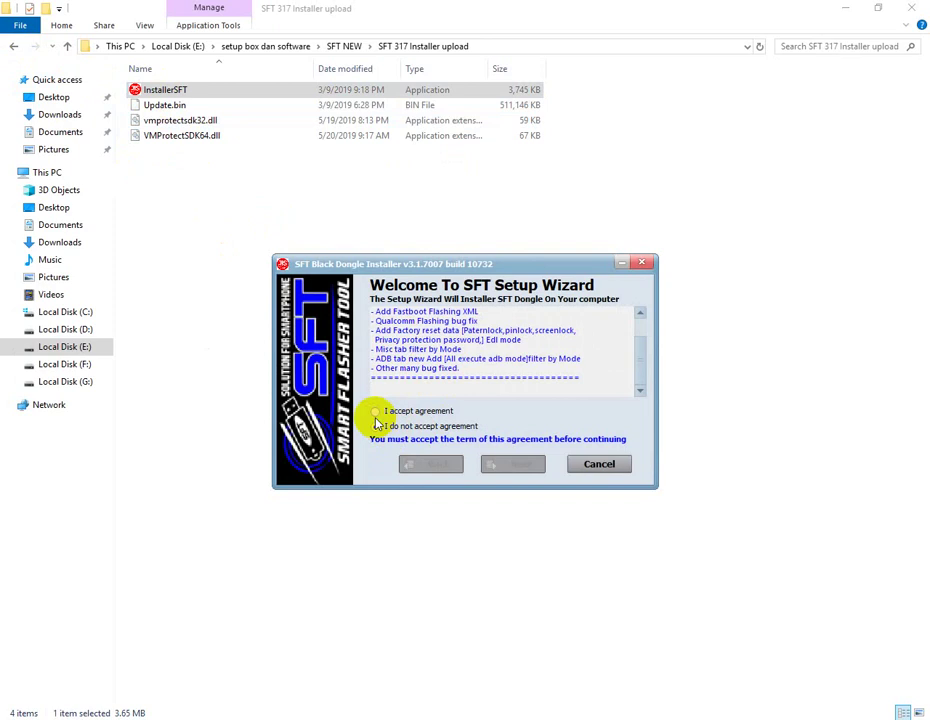
click(375, 411)
click(514, 466)
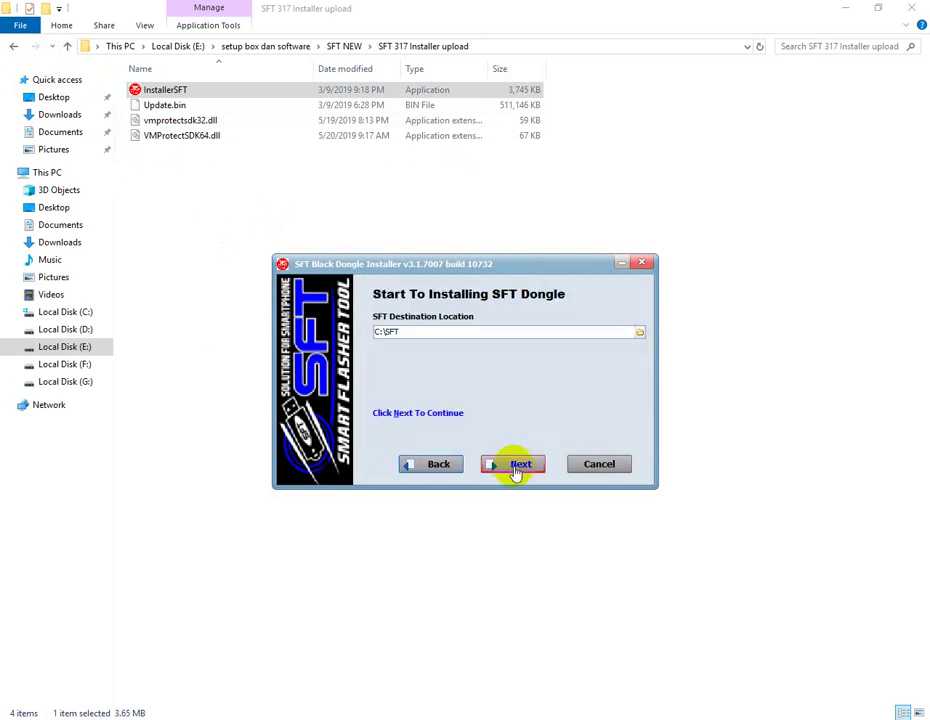
Install SFT Dongle to C:\SFT and finish the setup wizard
click(516, 468)
click(516, 470)
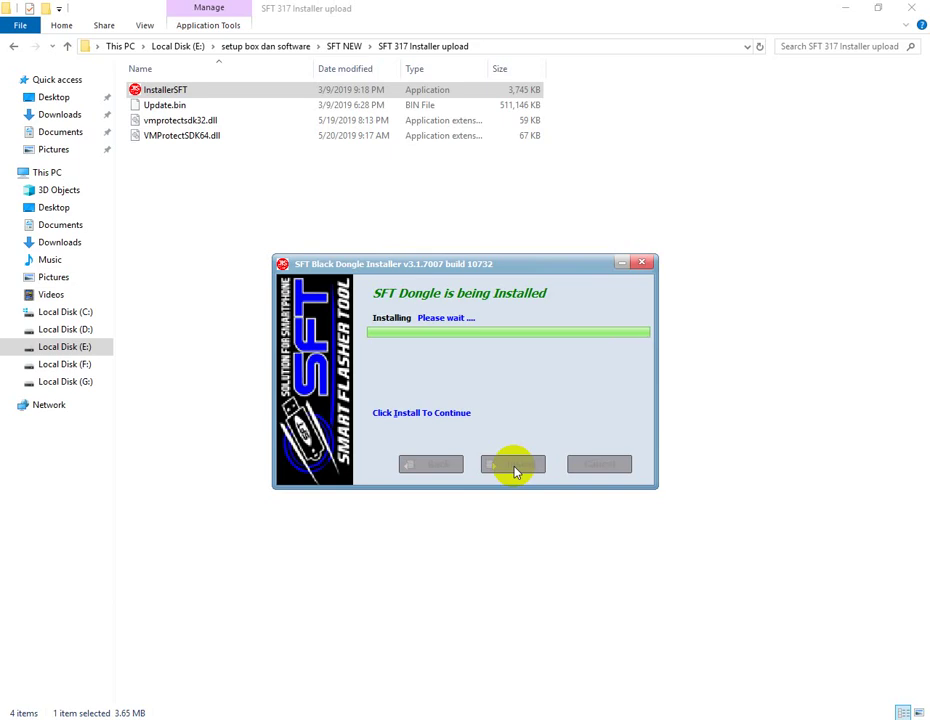
click(516, 472)
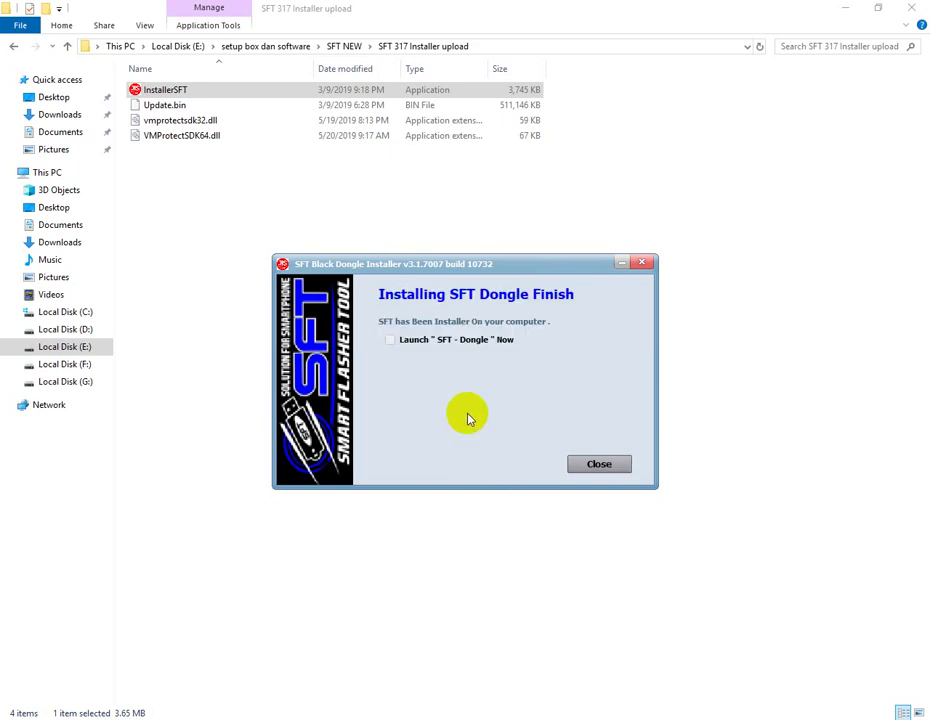
click(602, 468)
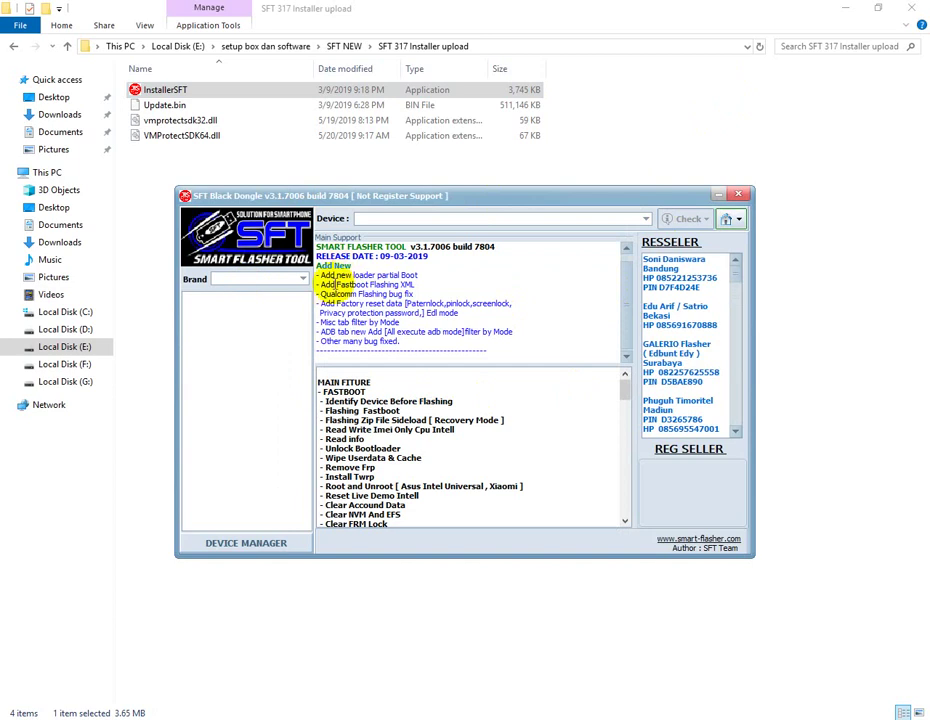
Minimize File Explorer and switch the SFT Black Dongle window to its Qualcomm module
click(845, 8)
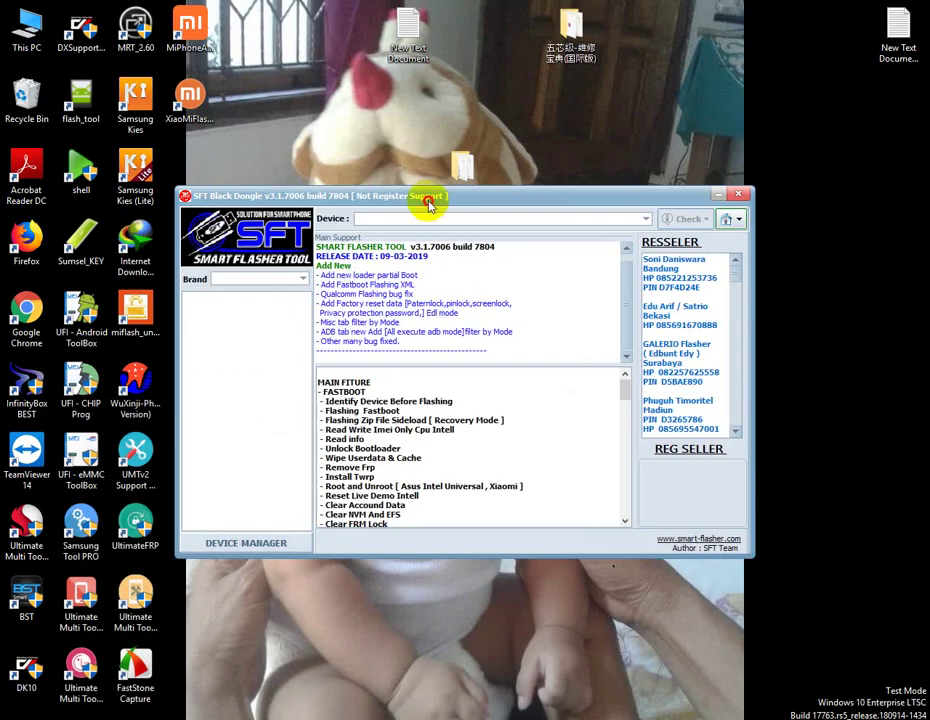
drag(426, 197, 478, 170)
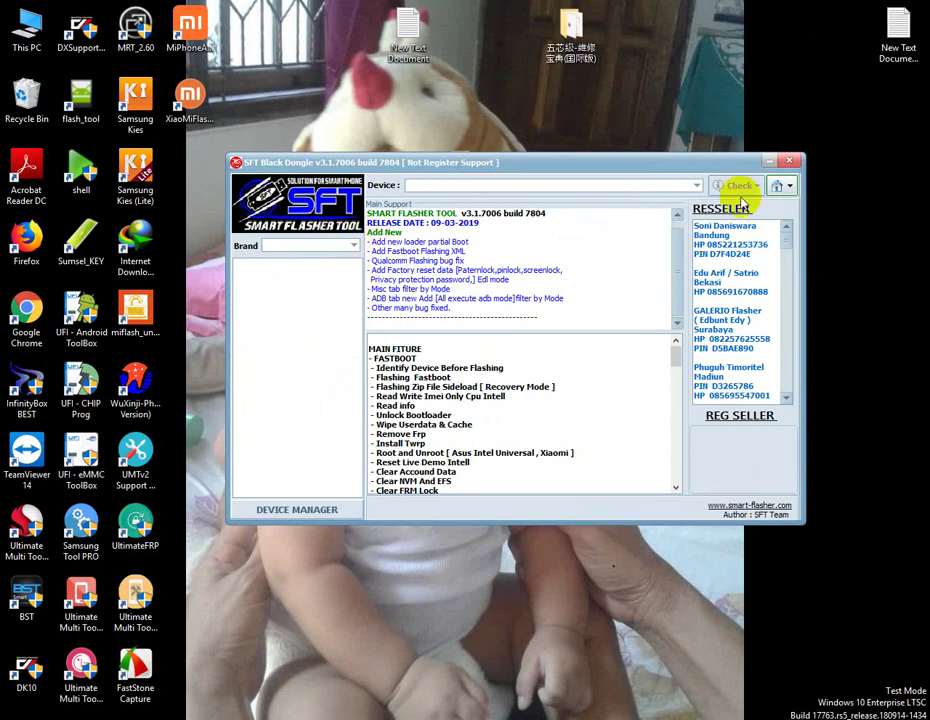
click(788, 186)
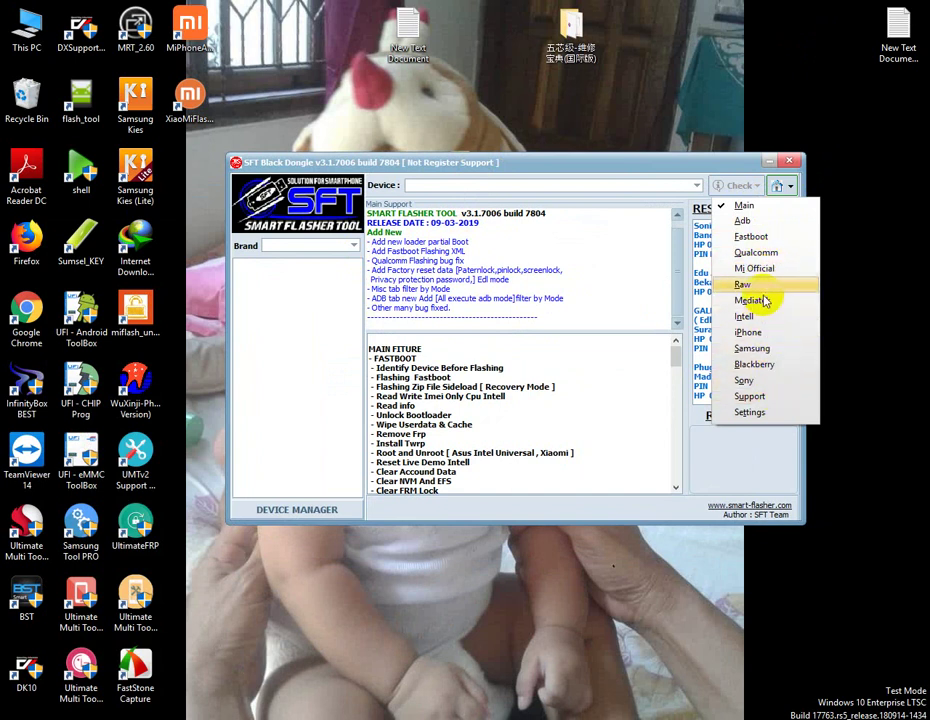
click(760, 252)
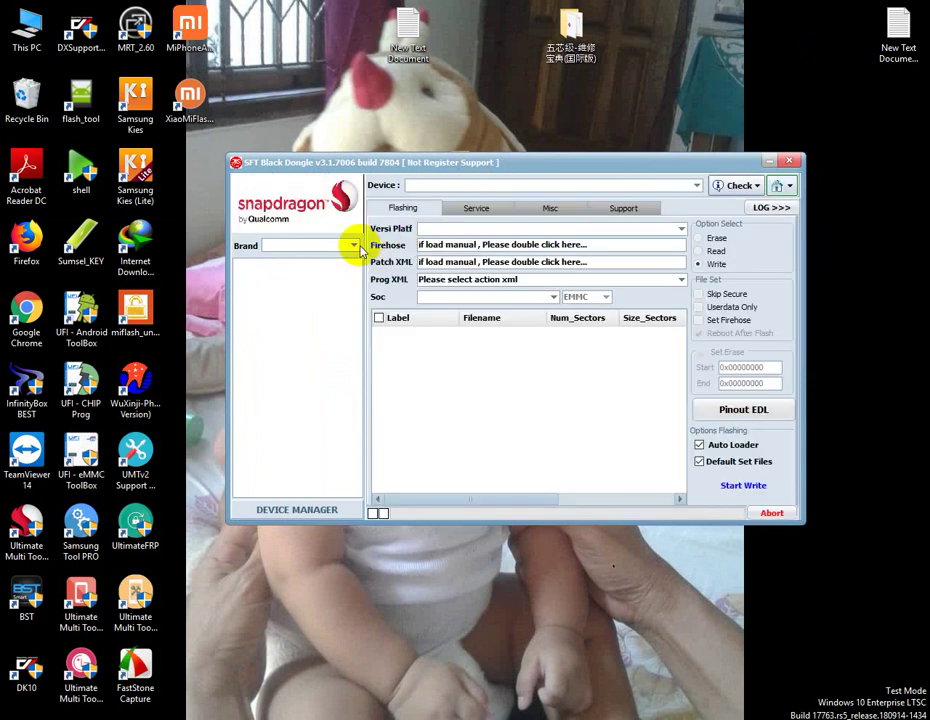
Select the Xiaomi brand in the Qualcomm module and look through its device model list
click(353, 245)
drag(353, 275, 353, 318)
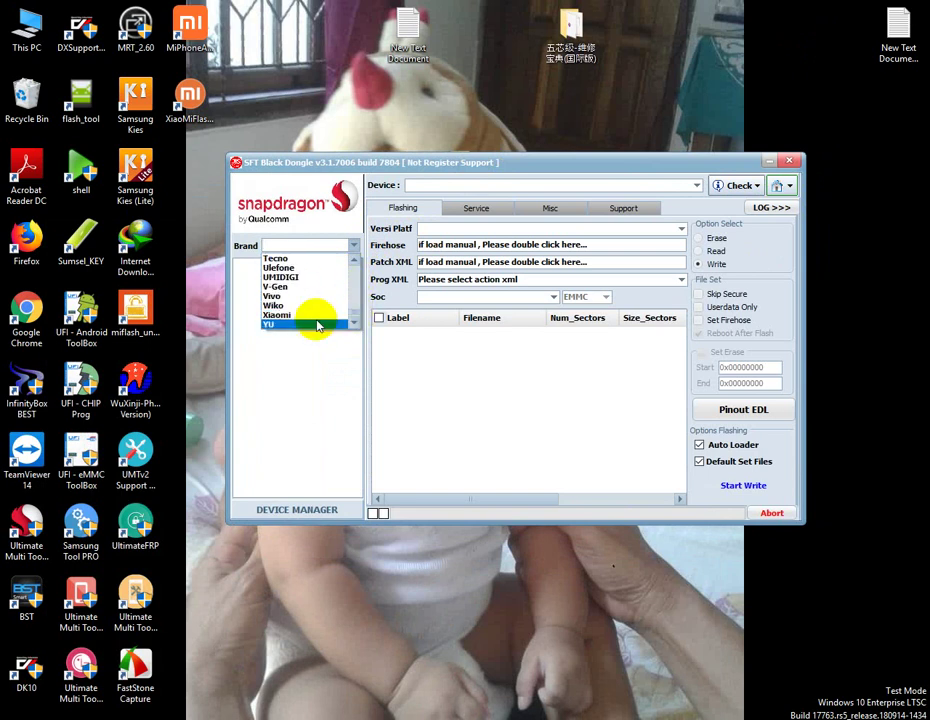
click(305, 315)
scroll(325, 300, down, 15)
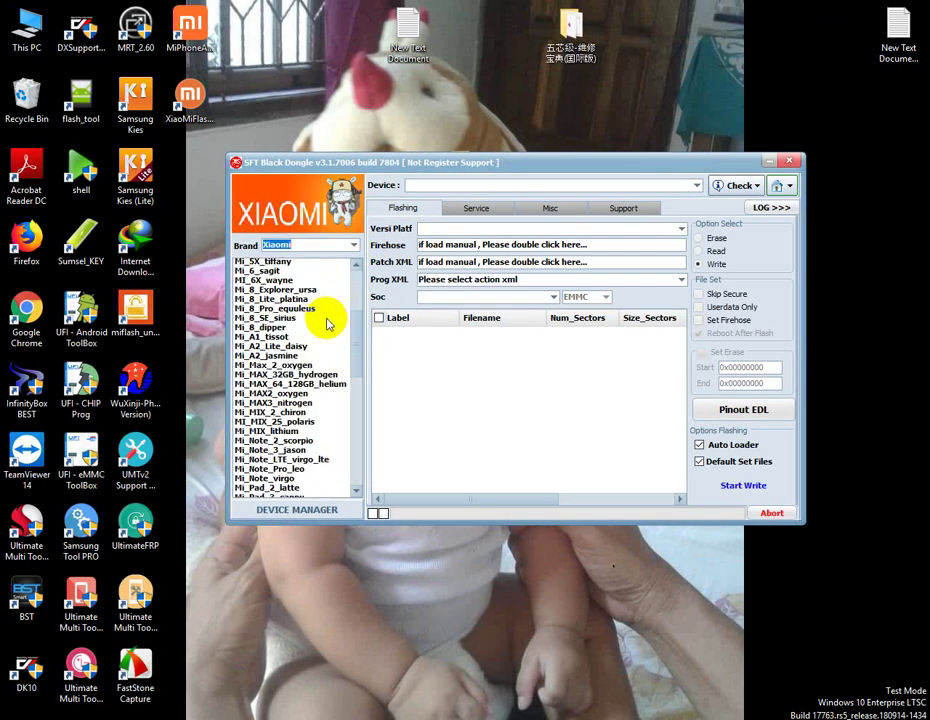
scroll(327, 322, down, 5)
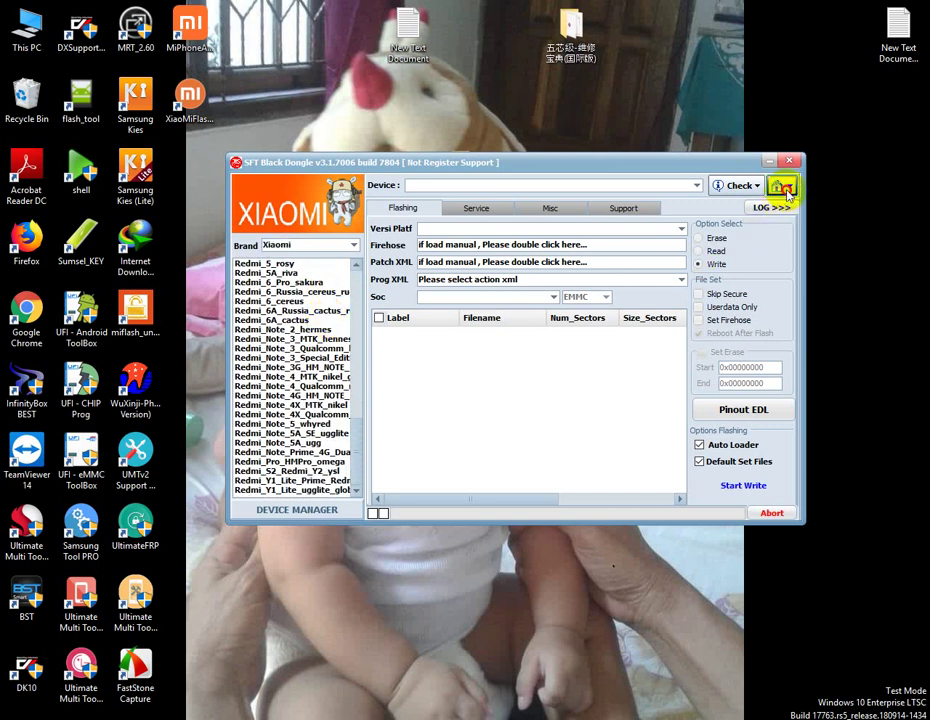
Switch to the Samsung module, look through its model list and view its Service functions
click(783, 185)
click(760, 349)
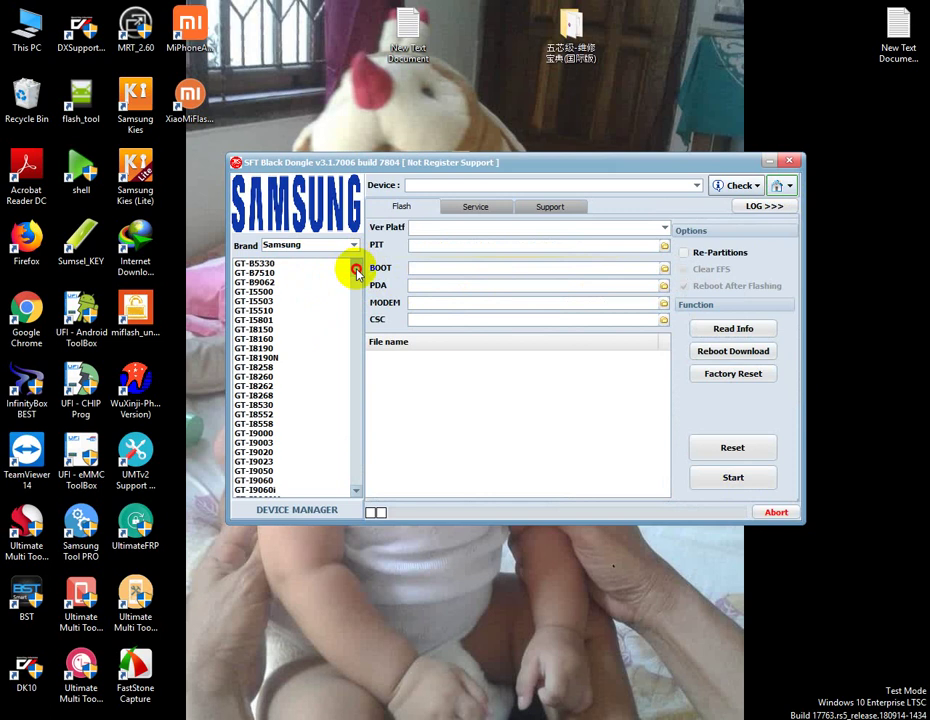
drag(354, 276, 345, 436)
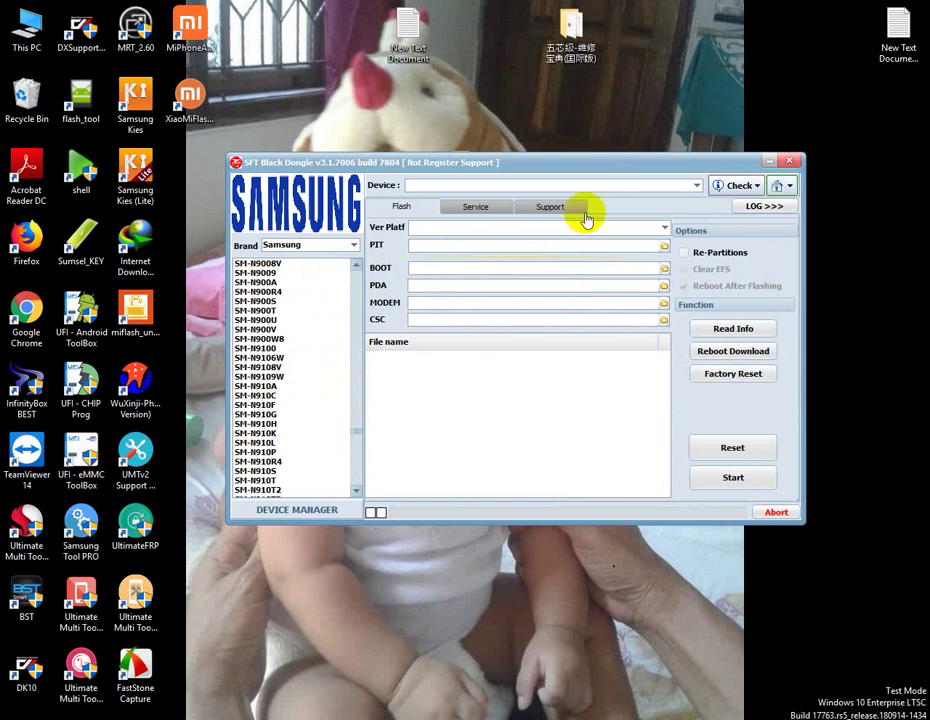
click(462, 211)
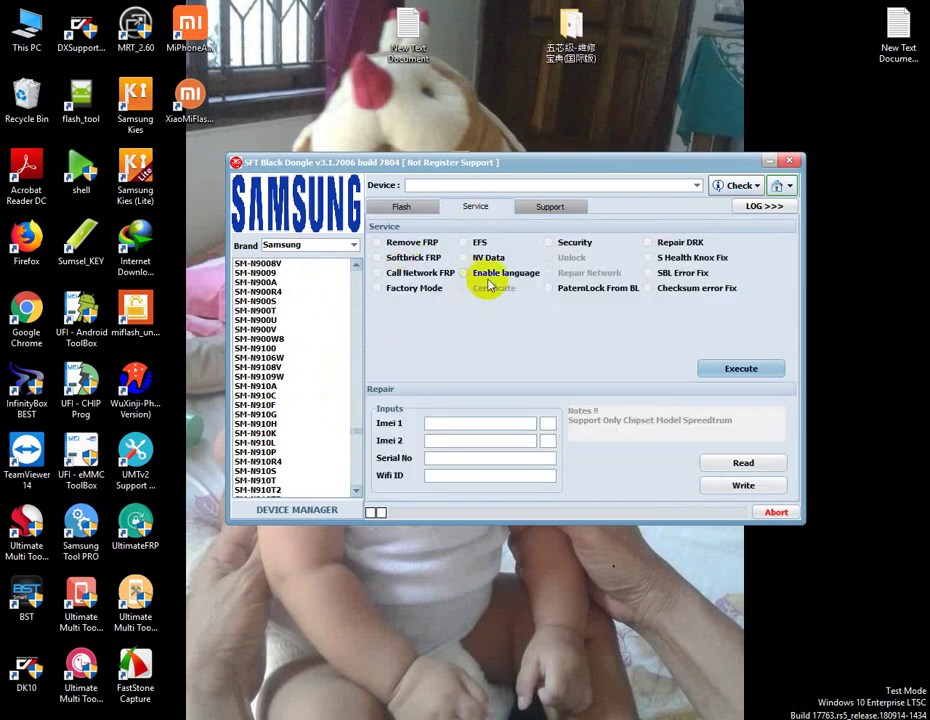
View Samsung's Support section, and switch to the Mediatek module to inspect its Service, Misc and Support functions
click(552, 207)
click(477, 208)
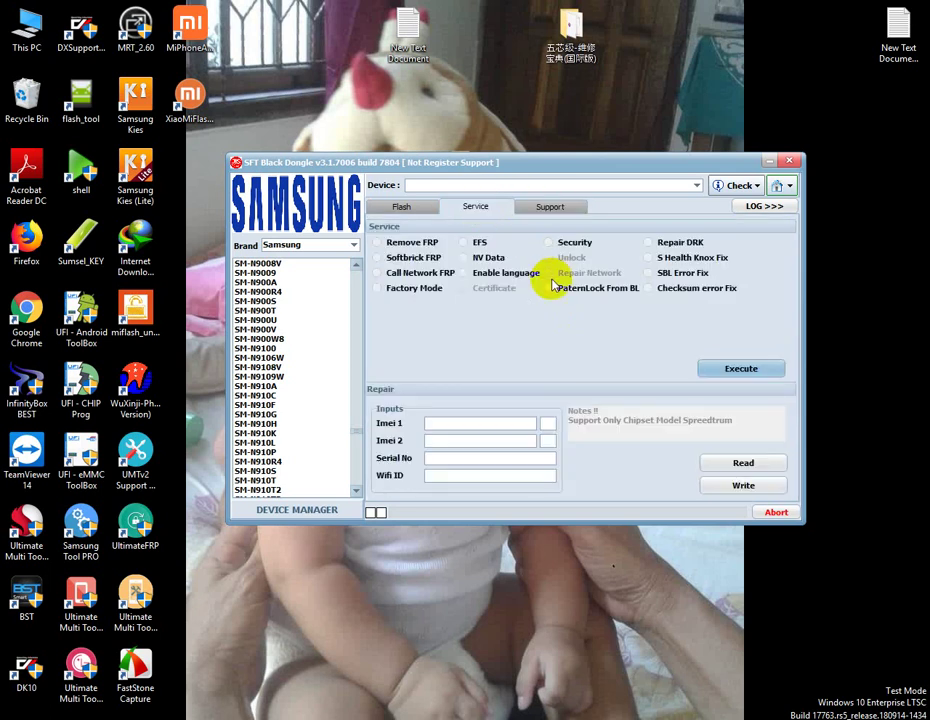
click(778, 186)
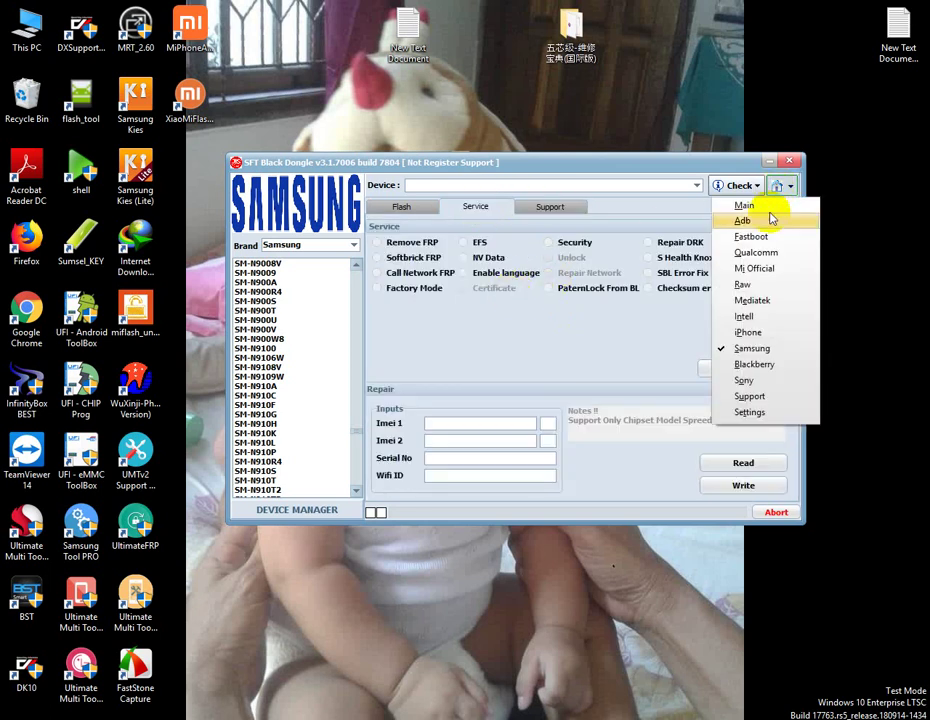
click(751, 300)
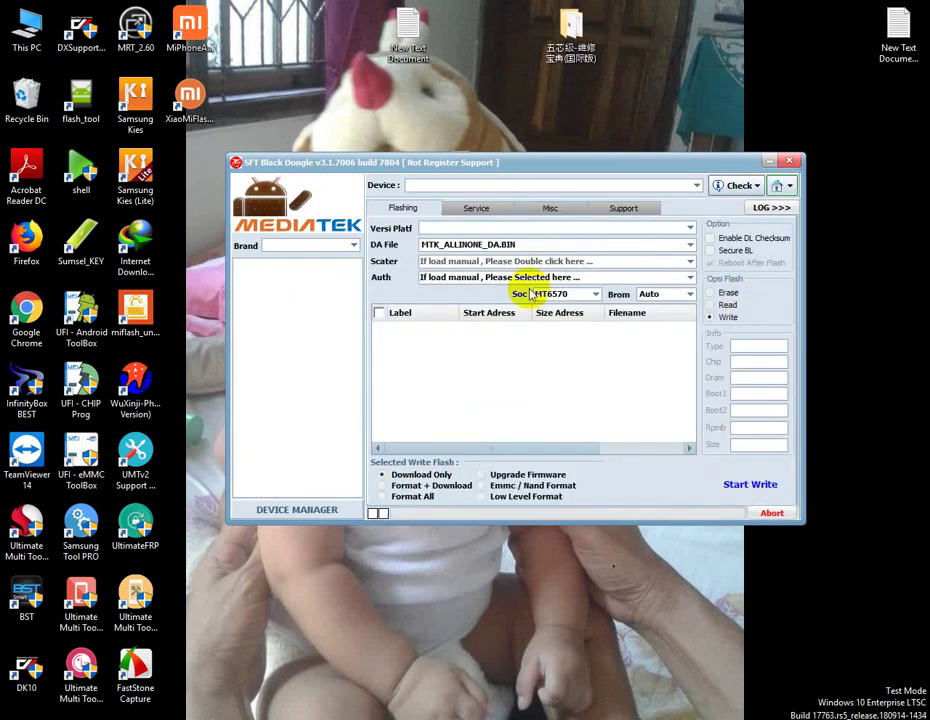
click(479, 212)
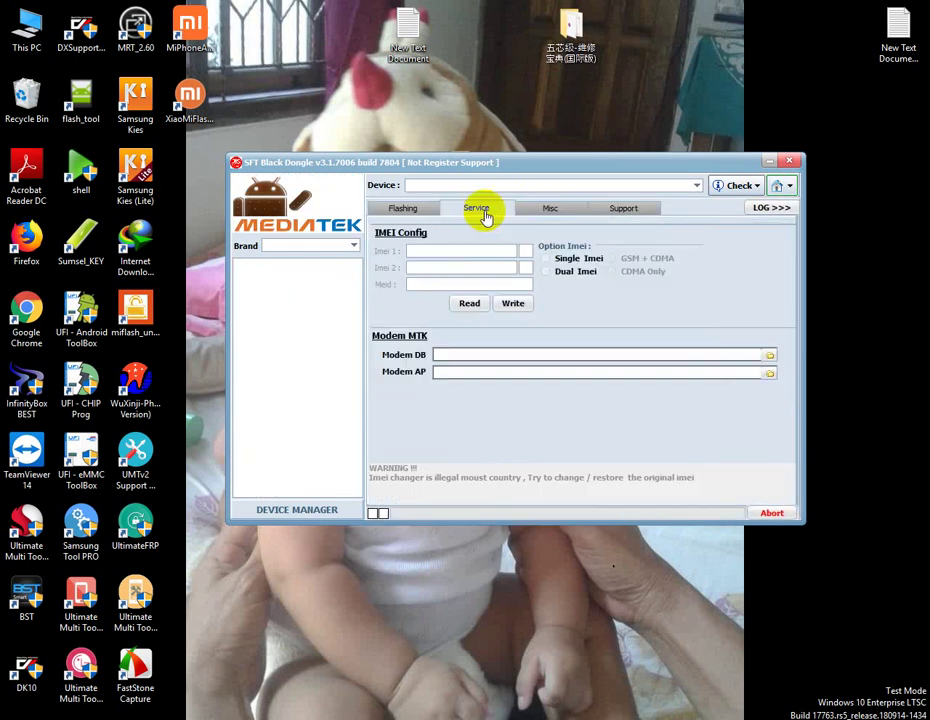
click(550, 213)
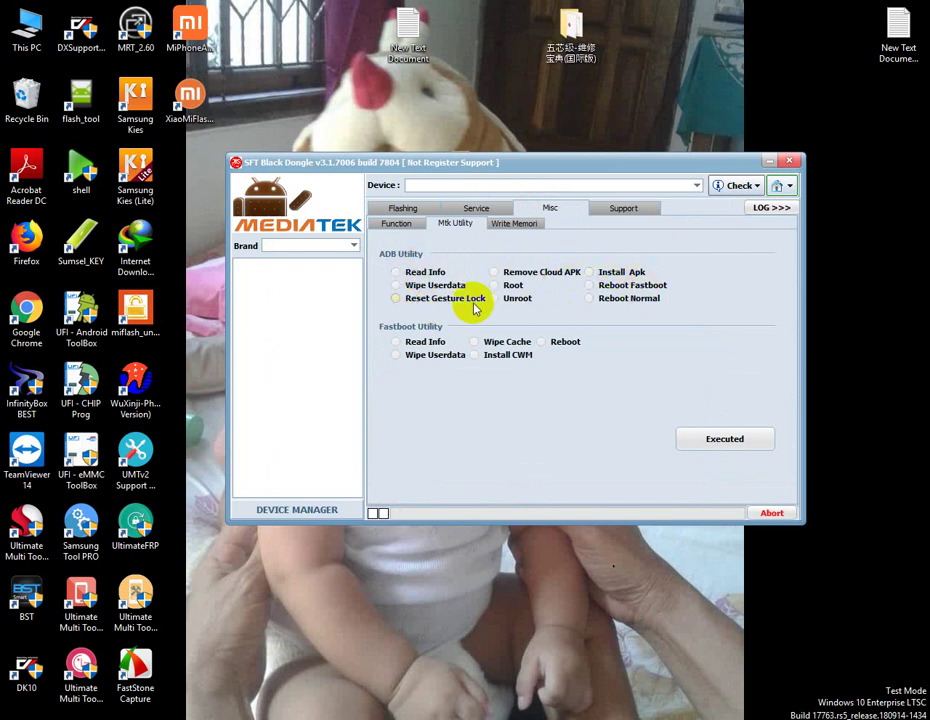
click(618, 212)
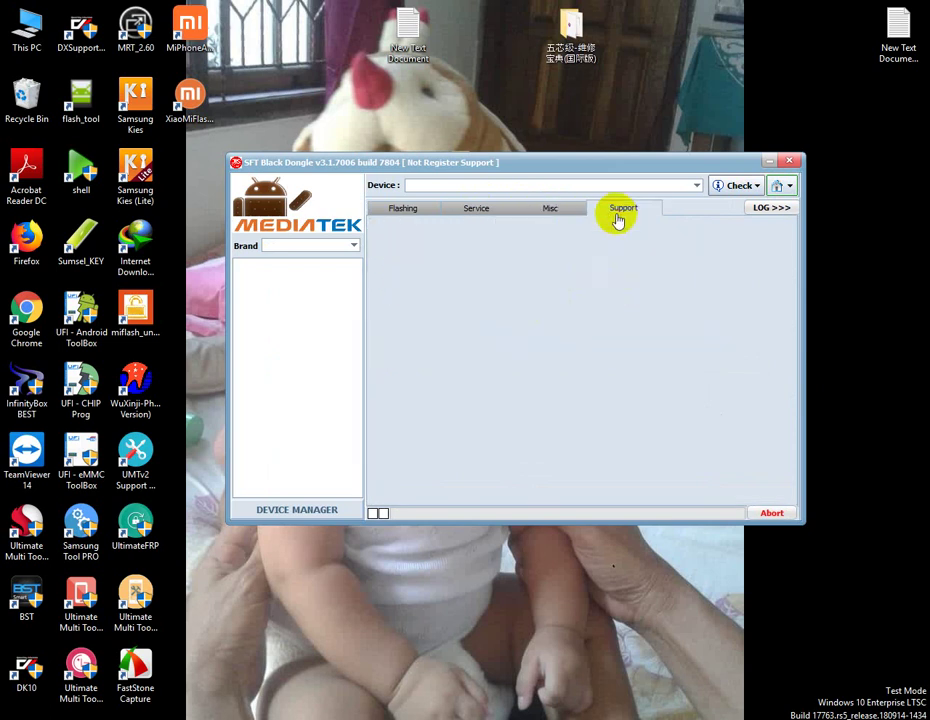
click(550, 212)
Switch to the iPhone module, look through the available brands and select the Iphone_7PLUS model
click(782, 186)
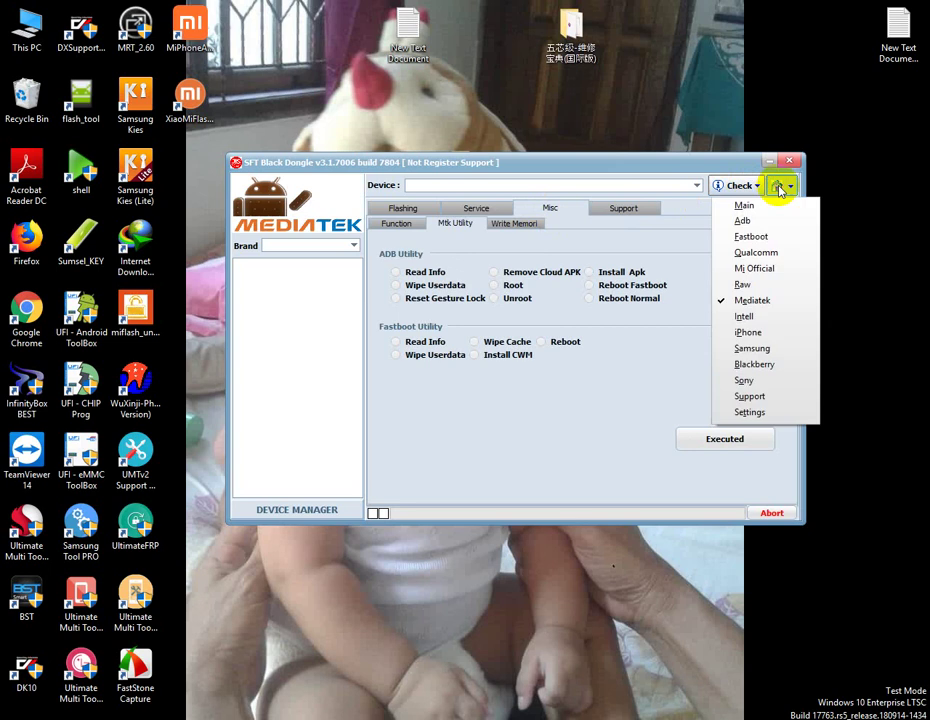
click(760, 332)
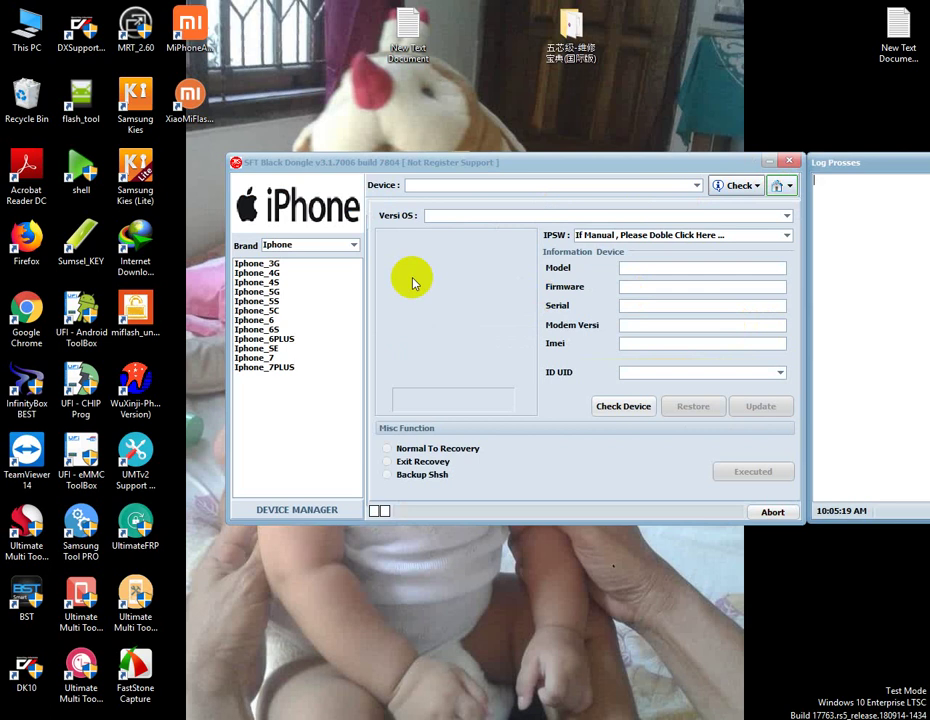
click(354, 245)
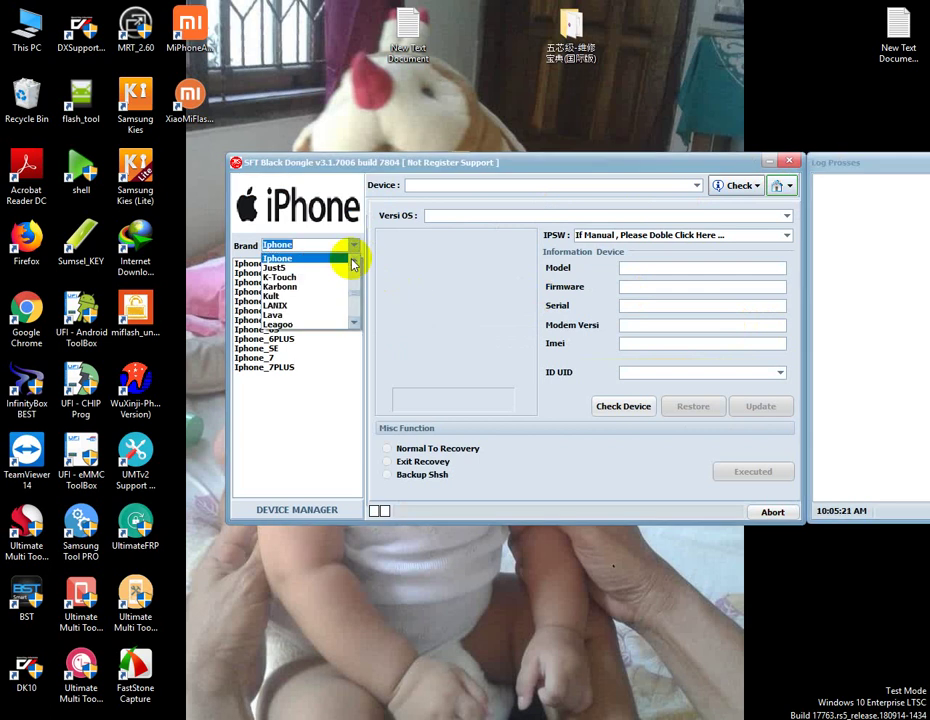
scroll(353, 300, down, 8)
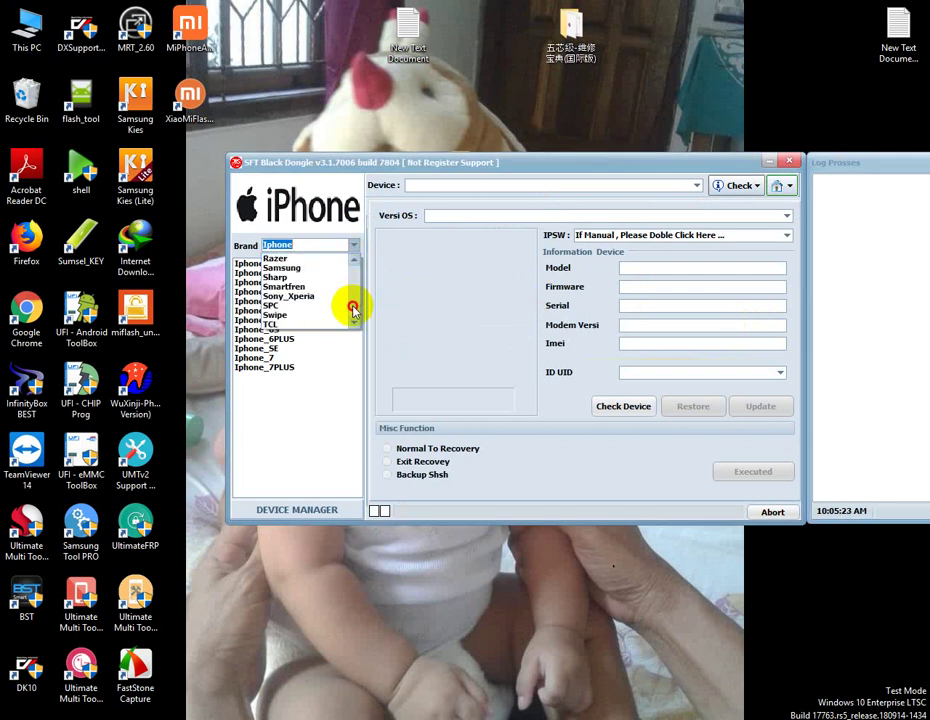
scroll(354, 295, up, 9)
scroll(354, 293, up, 1)
click(316, 365)
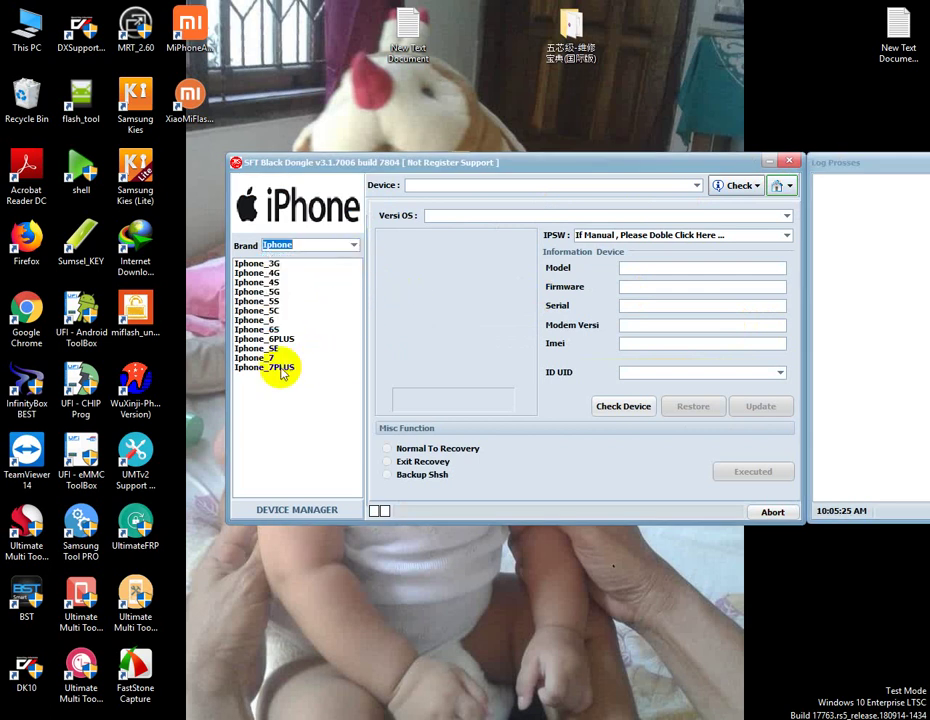
click(282, 369)
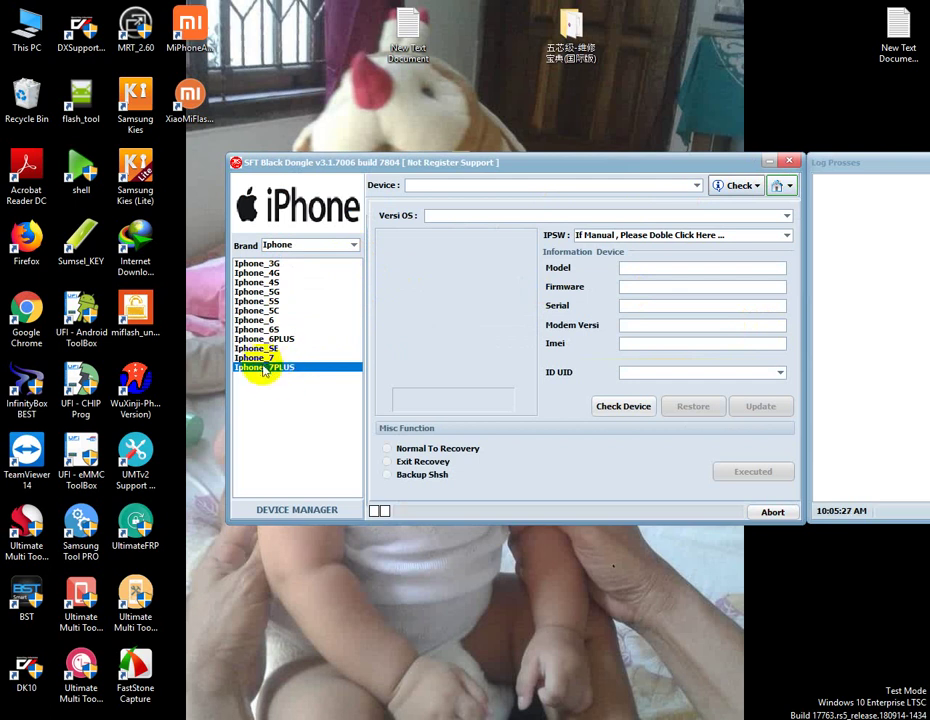
click(516, 106)
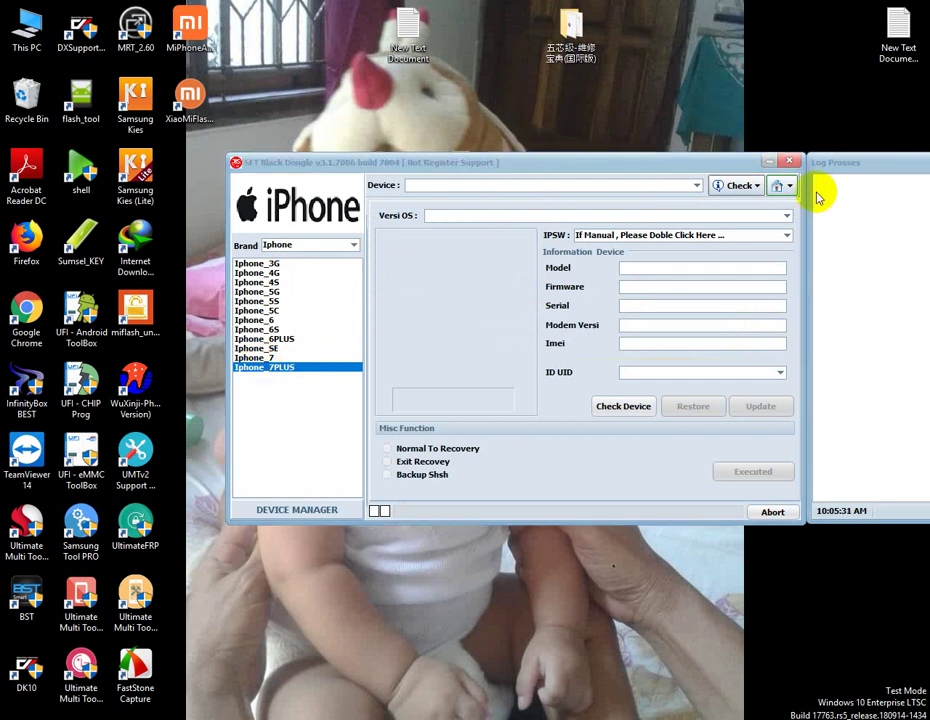
View the Mi Official module, and switch to the Sony module to look through its Sony_Xperia model list
click(785, 187)
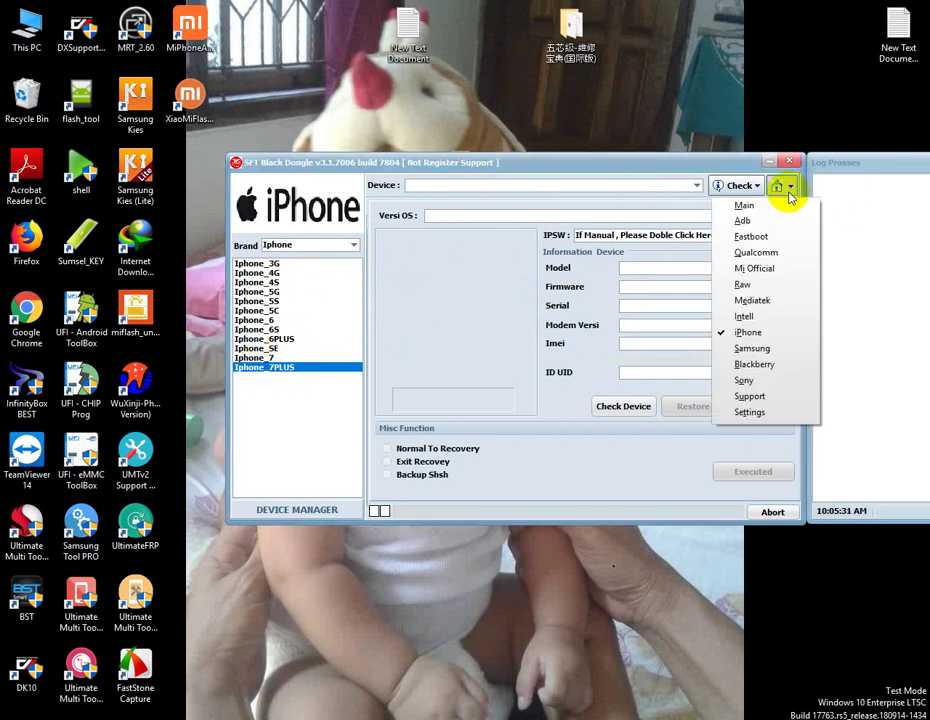
click(764, 268)
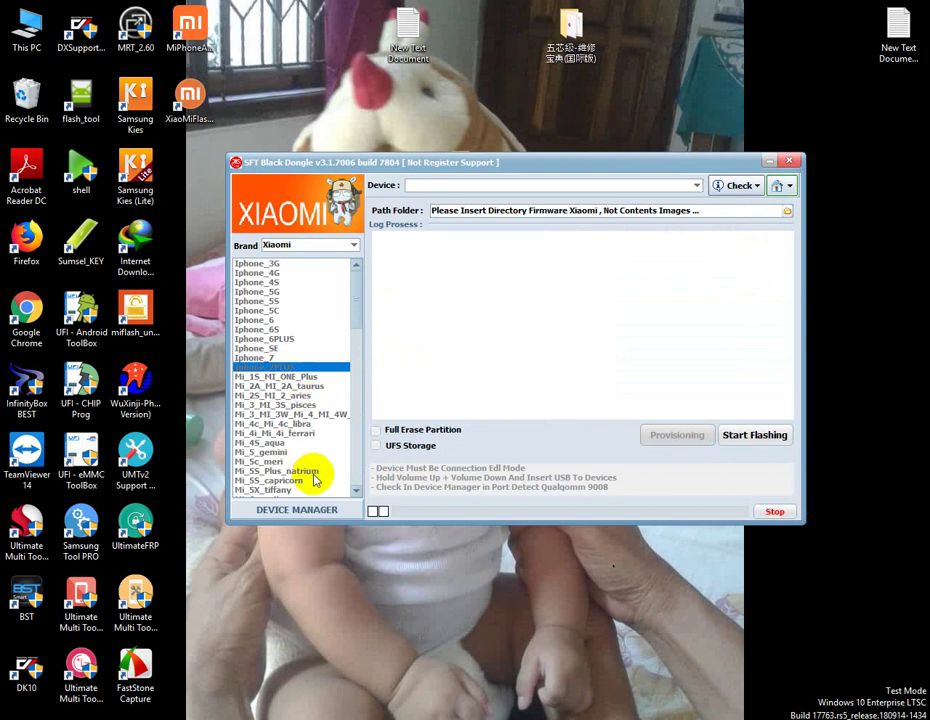
click(789, 186)
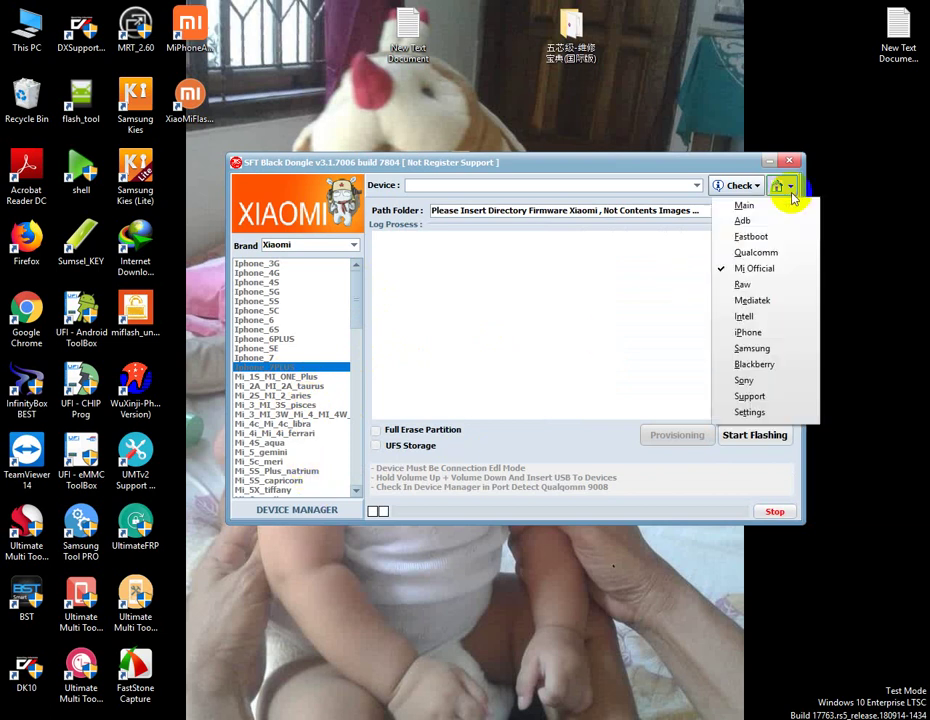
click(758, 380)
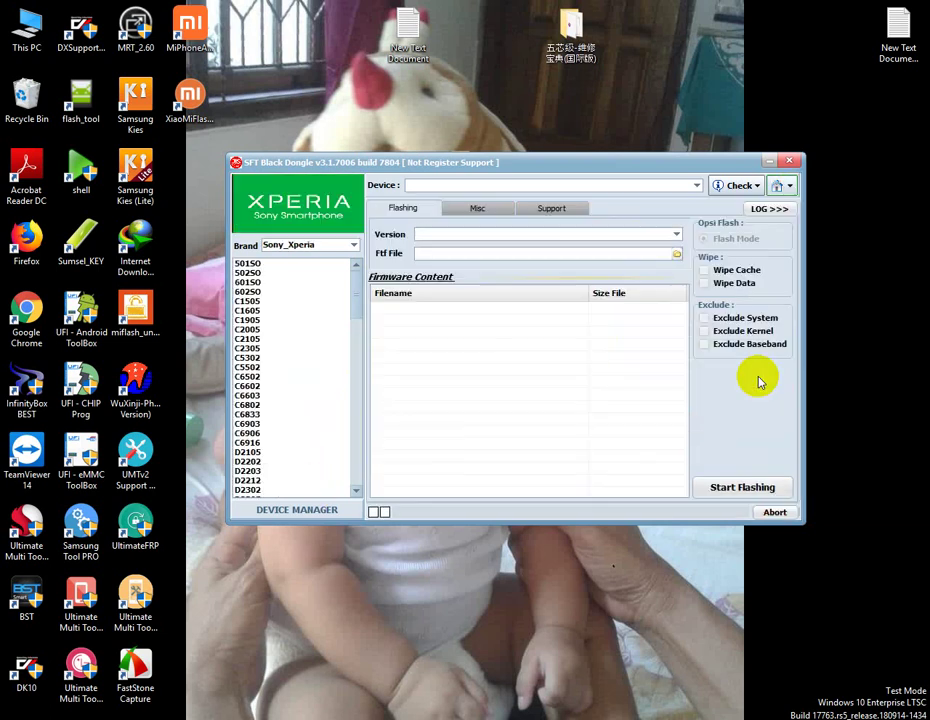
drag(355, 306, 352, 437)
click(406, 107)
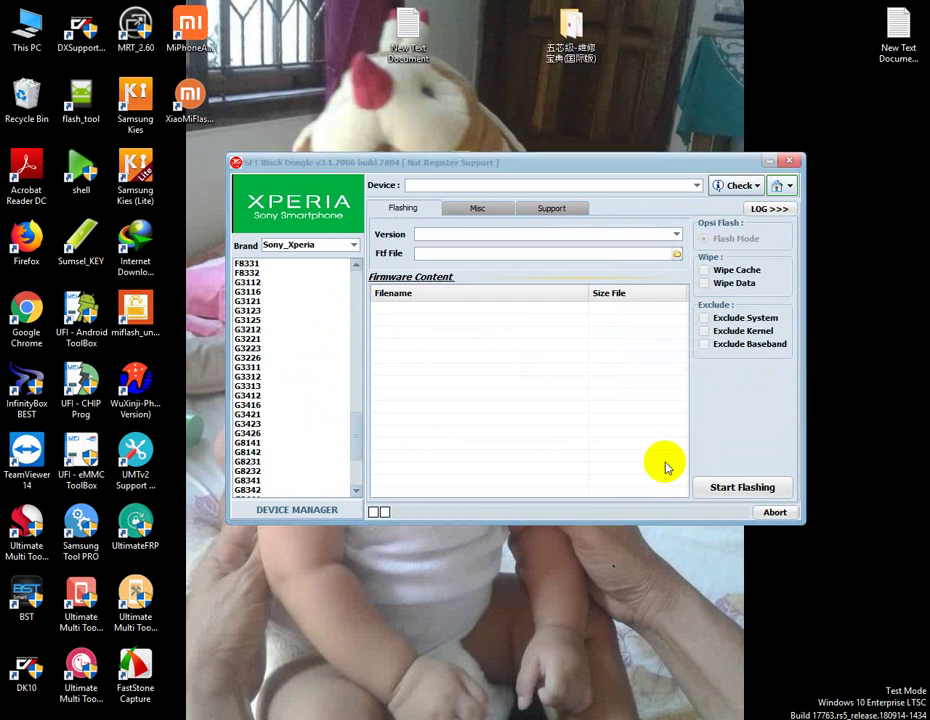